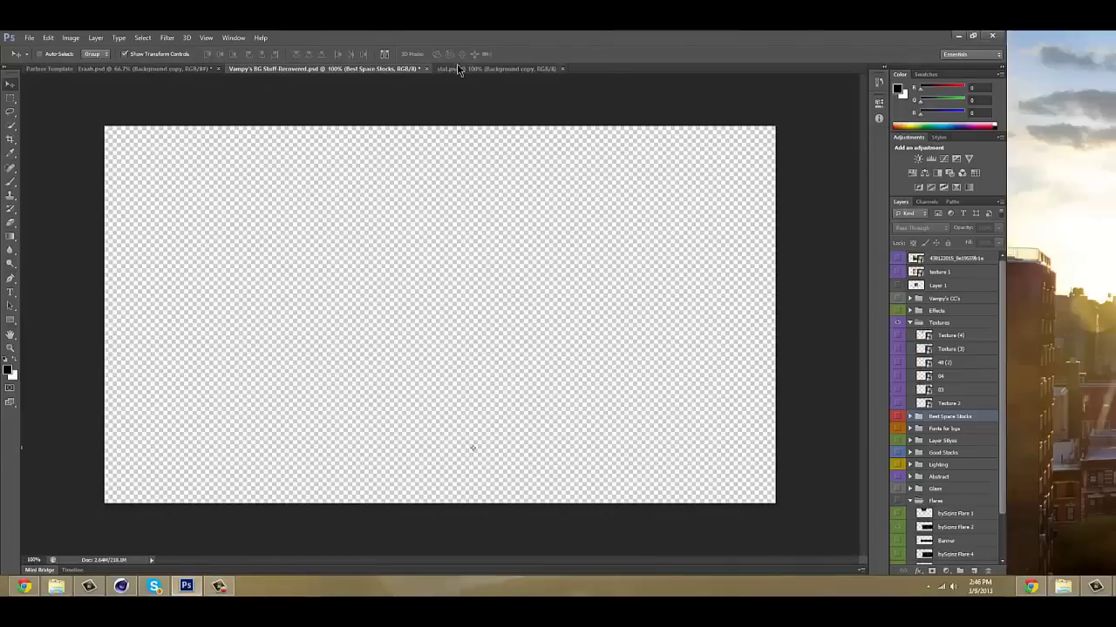
{"action": "key", "text": "ctrl+Tab"}
- Drag a texture from the Textures folder onto the Partner Template header and resize it
{"action": "key", "text": "alt+Tab"}
{"action": "double_click", "coordinate": [788, 301]}
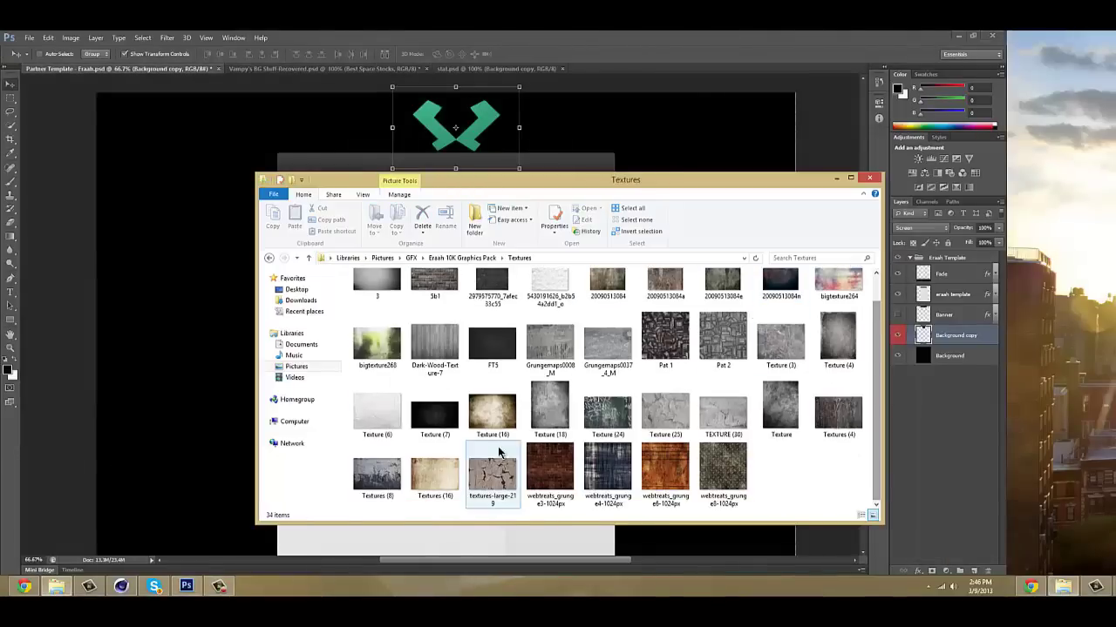
{"action": "mouse_move", "coordinate": [436, 410]}
{"action": "left_mouse_down"}
{"action": "mouse_move", "coordinate": [311, 366]}
{"action": "mouse_move", "coordinate": [471, 145]}
{"action": "left_mouse_up"}
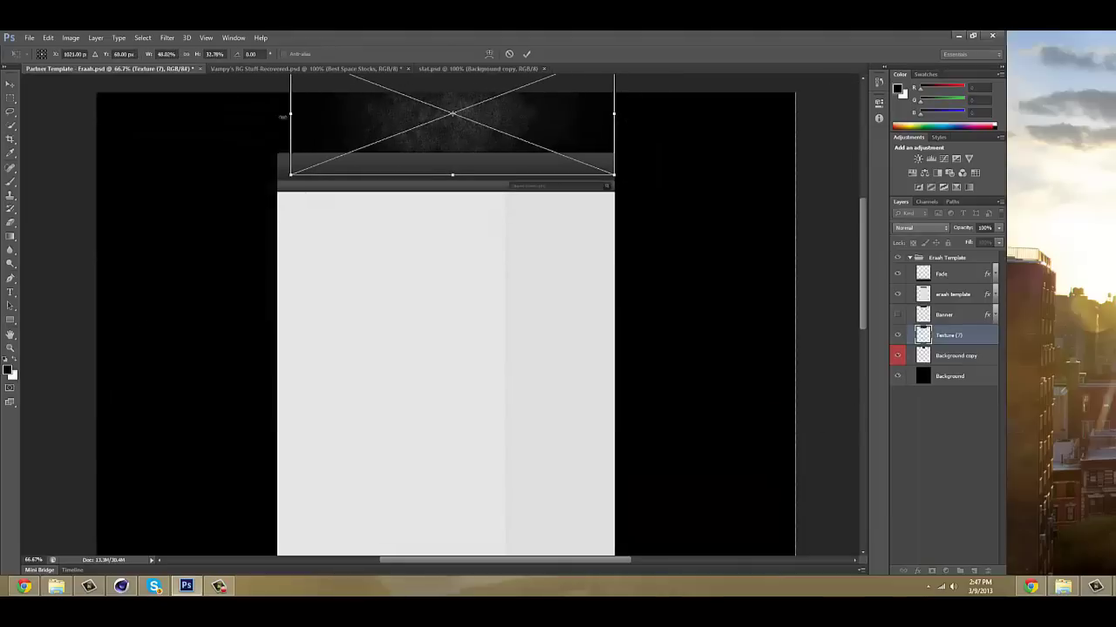
- Set the texture layer's blend mode to Overlay, then switch to Vampy's BG Stuff-Recovered
{"action": "double_click", "coordinate": [952, 339]}
{"action": "left_click", "coordinate": [734, 306]}
{"action": "left_click", "coordinate": [710, 462]}
{"action": "left_click", "coordinate": [837, 292]}
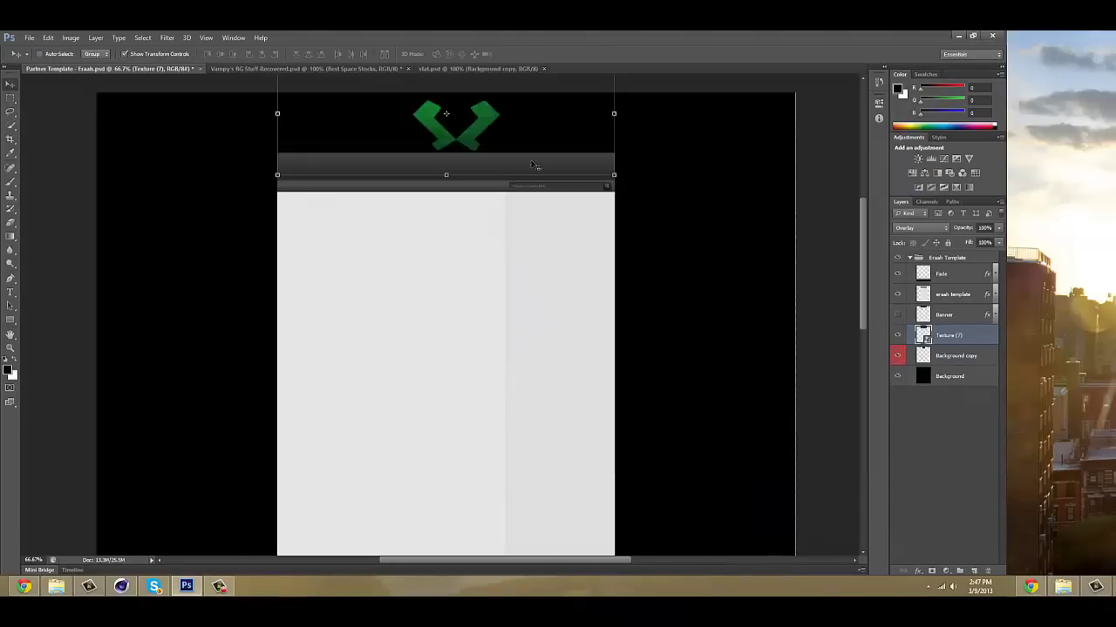
{"action": "left_click", "coordinate": [370, 69]}
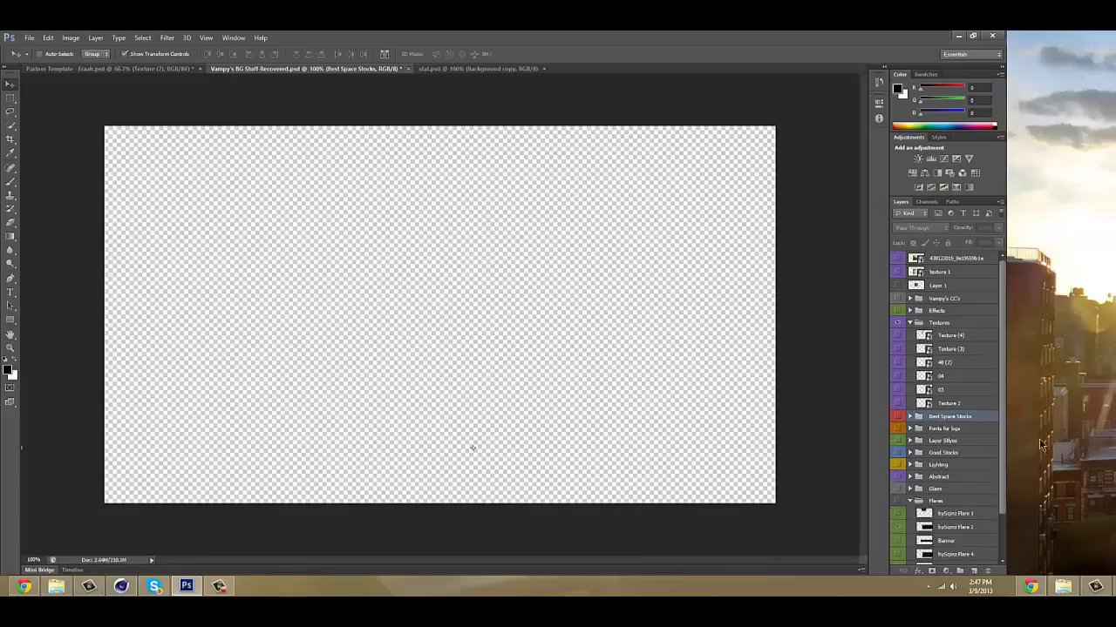
- Reveal the bySojnz Flare 2 layer in the stock document instead of the first flare
{"action": "scroll", "coordinate": [913, 471], "scroll_direction": "down", "scroll_amount": 1}
{"action": "left_click", "coordinate": [898, 464]}
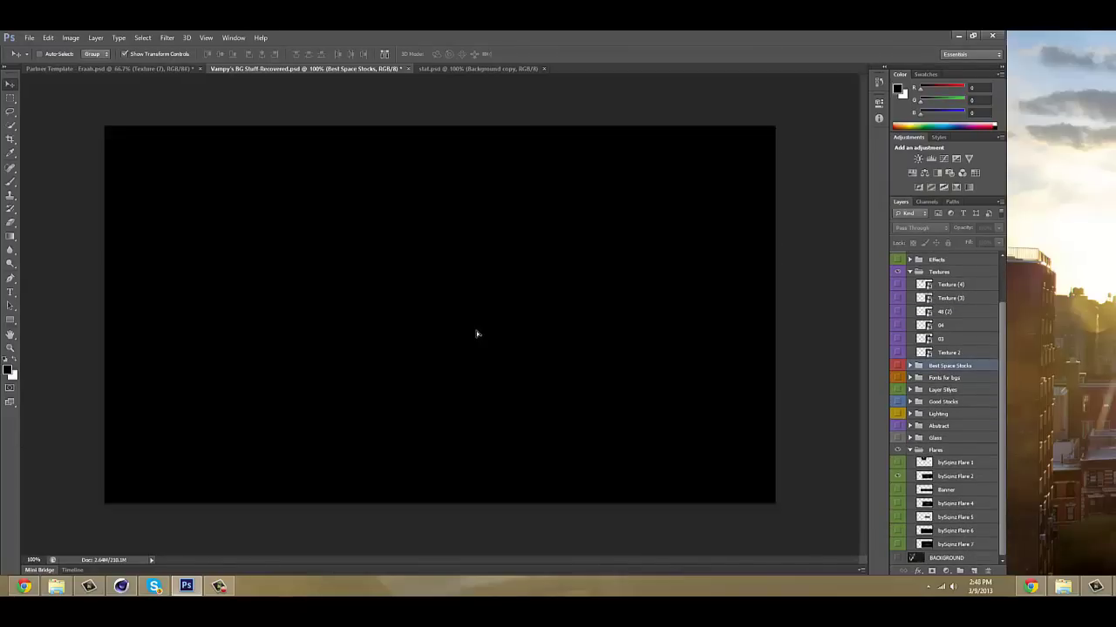
{"action": "left_click", "coordinate": [955, 477]}
- Colorize the flare green at hue 158 with slightly lowered lightness
{"action": "key", "text": "ctrl+u"}
{"action": "type", "text": "158"}
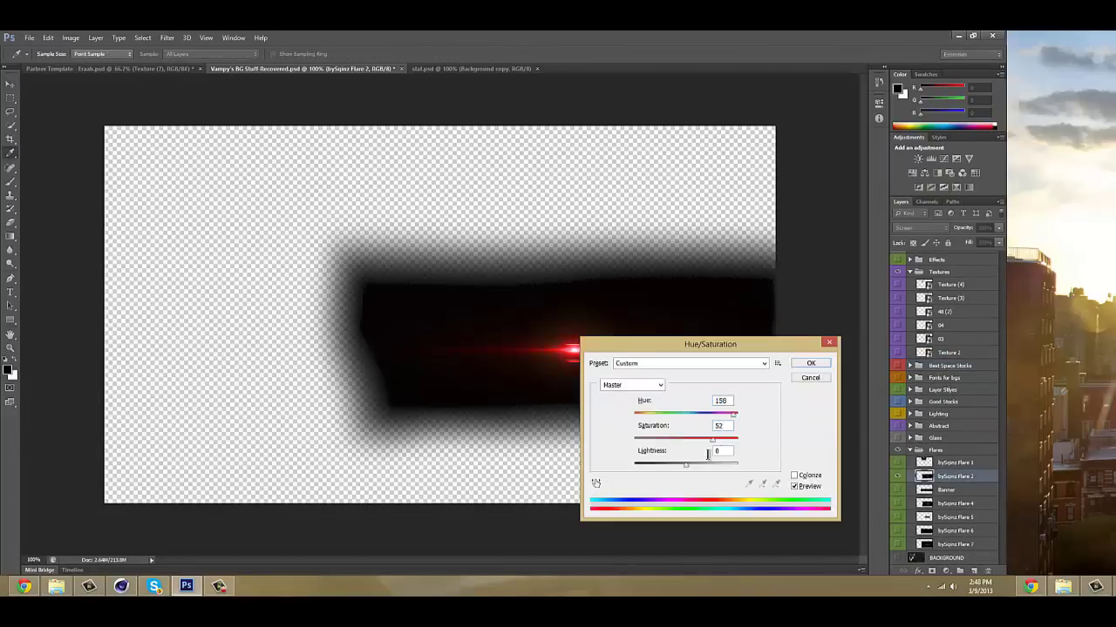
{"action": "left_click", "coordinate": [688, 468]}
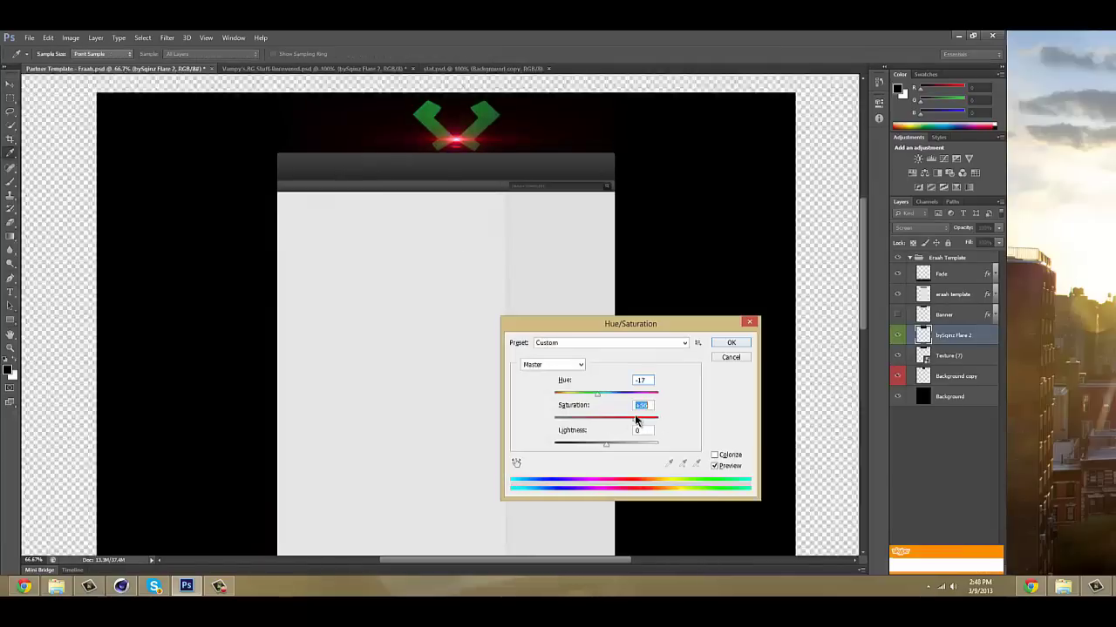
{"action": "left_click_drag", "start_coordinate": [606, 444], "coordinate": [601, 445]}
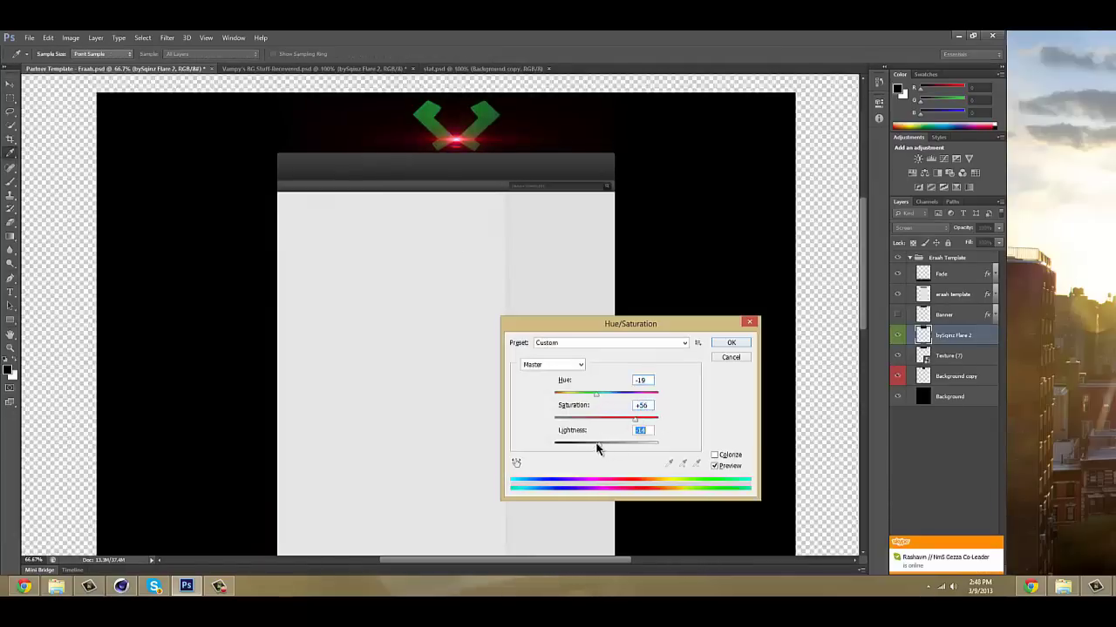
{"action": "left_click", "coordinate": [600, 395]}
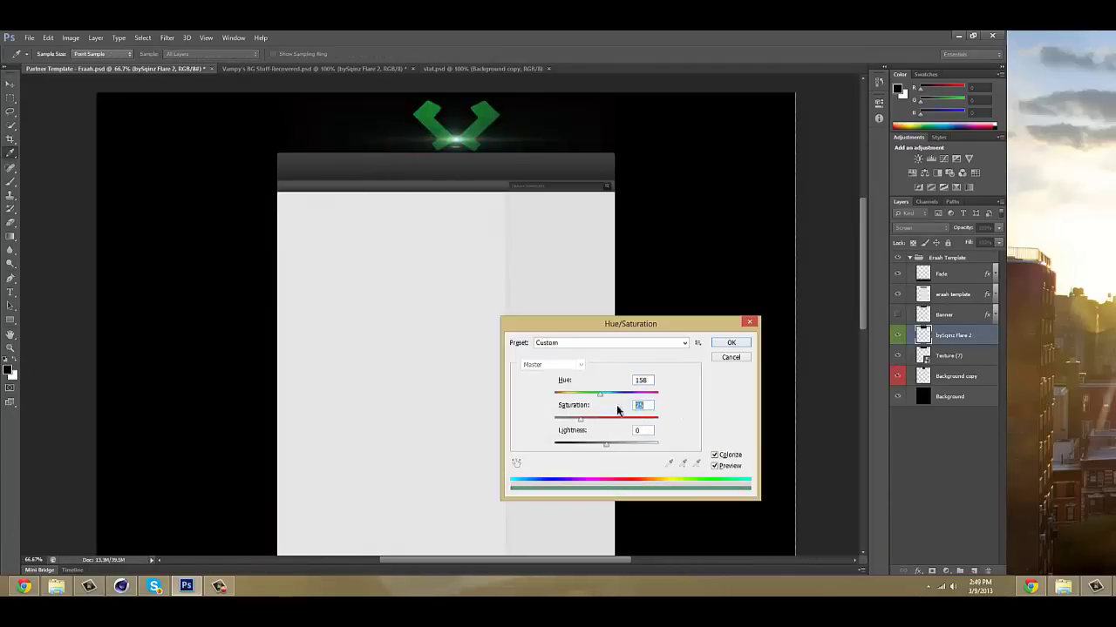
{"action": "key", "text": "Return"}
- Duplicate the green flare layer into stacked copies behind the logo
{"action": "left_click", "coordinate": [597, 198]}
{"action": "right_click", "coordinate": [859, 219]}
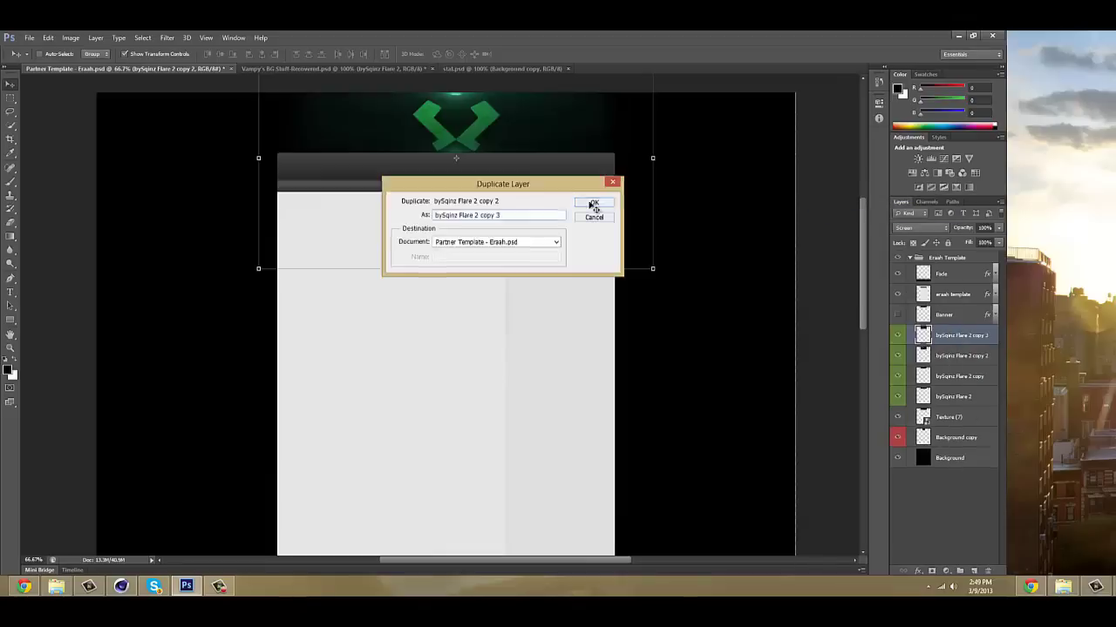
{"action": "key", "text": "Return"}
{"action": "left_click", "coordinate": [418, 68]}
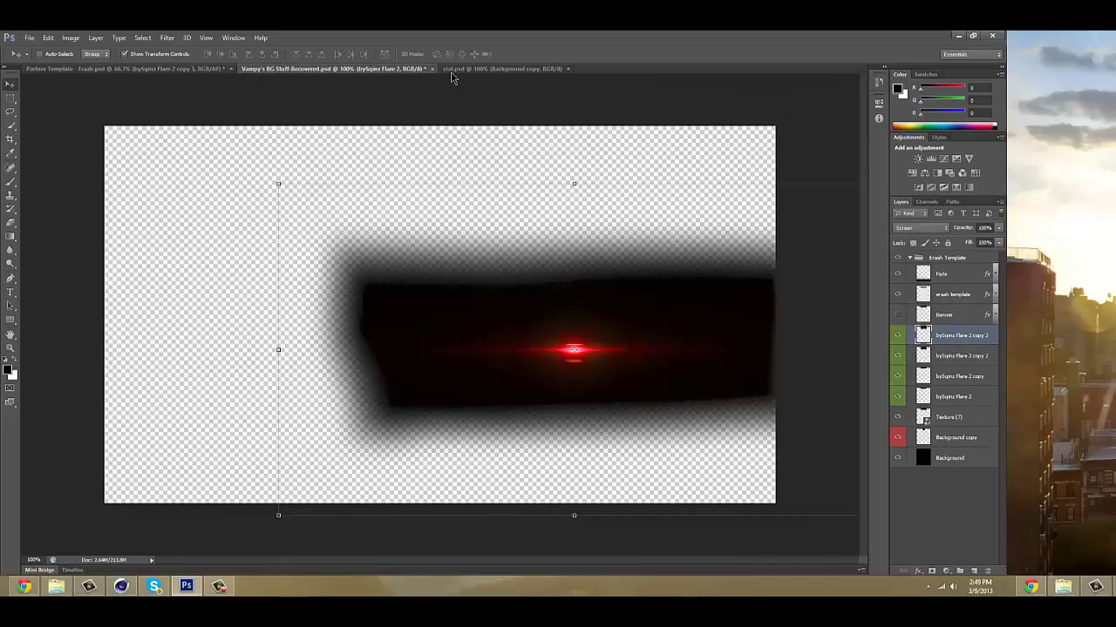
- Reveal the glass 4 shards layer and try placing a glass image on the header, then cancel
{"action": "left_click", "coordinate": [910, 491]}
{"action": "left_click", "coordinate": [898, 509]}
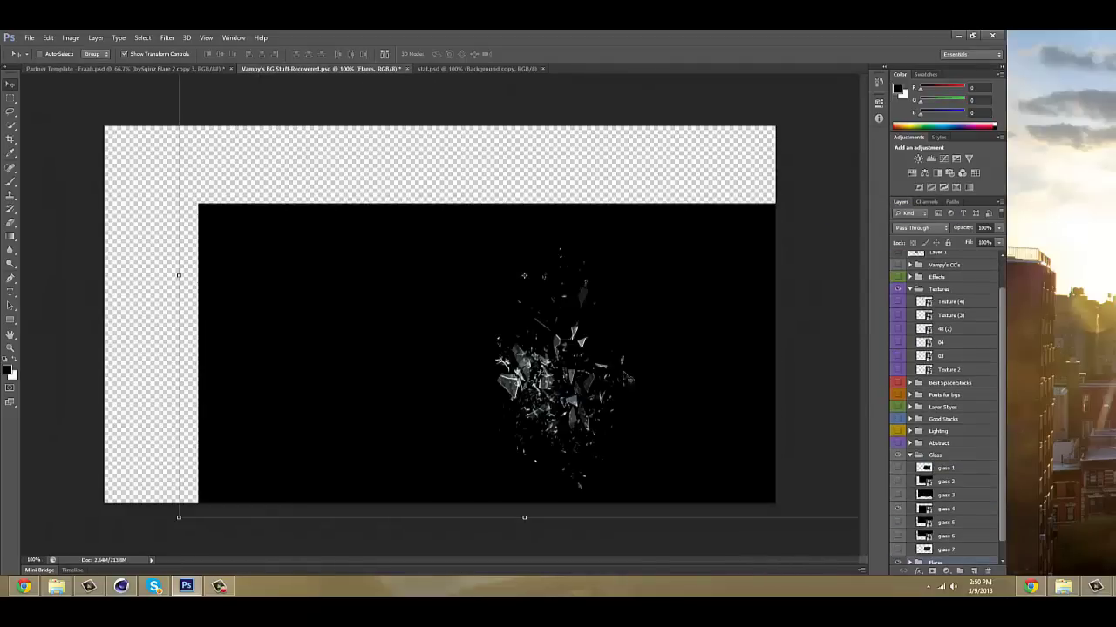
{"action": "left_click_drag", "start_coordinate": [701, 430], "coordinate": [550, 317]}
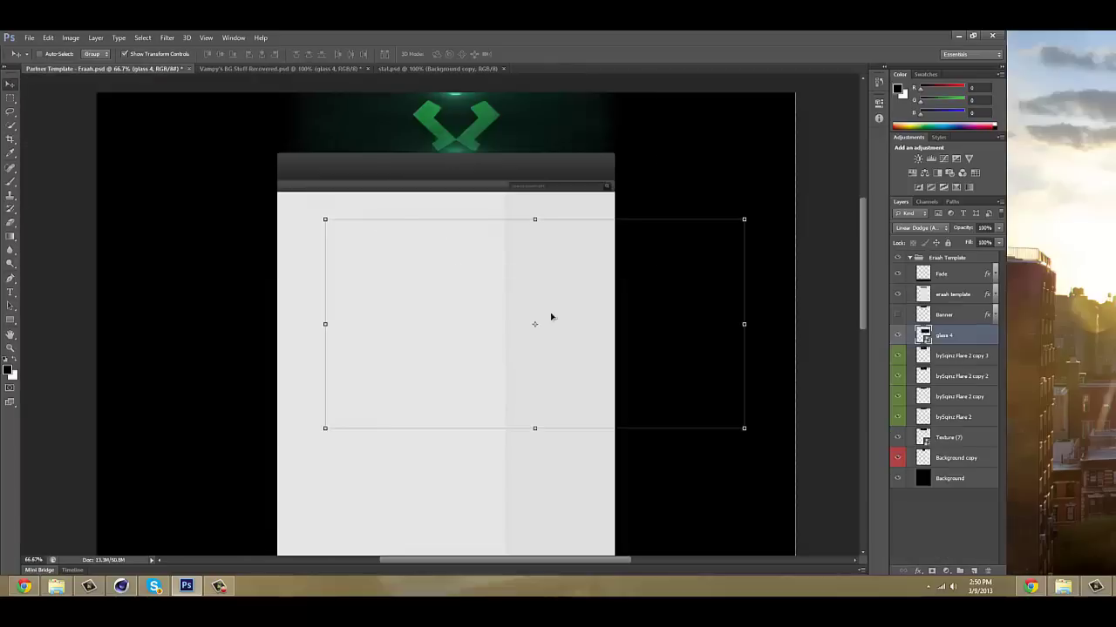
{"action": "left_click", "coordinate": [56, 586]}
{"action": "left_click", "coordinate": [281, 244]}
{"action": "double_click", "coordinate": [378, 301]}
{"action": "mouse_move", "coordinate": [488, 306]}
{"action": "left_mouse_down"}
{"action": "mouse_move", "coordinate": [207, 289]}
{"action": "mouse_move", "coordinate": [506, 174]}
{"action": "left_mouse_up"}
{"action": "key", "text": "Escape"}
- Open a glass shards file from the GLASS folder
{"action": "key", "text": "ctrl+o"}
{"action": "double_click", "coordinate": [490, 203]}
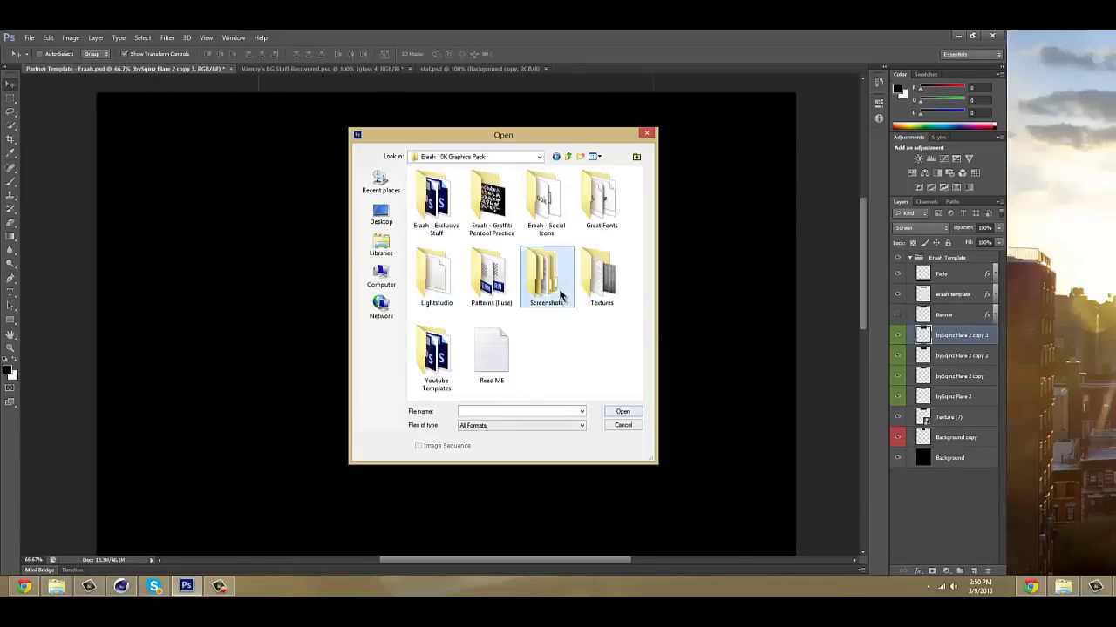
{"action": "double_click", "coordinate": [547, 277]}
{"action": "left_click", "coordinate": [542, 224]}
{"action": "double_click", "coordinate": [542, 225]}
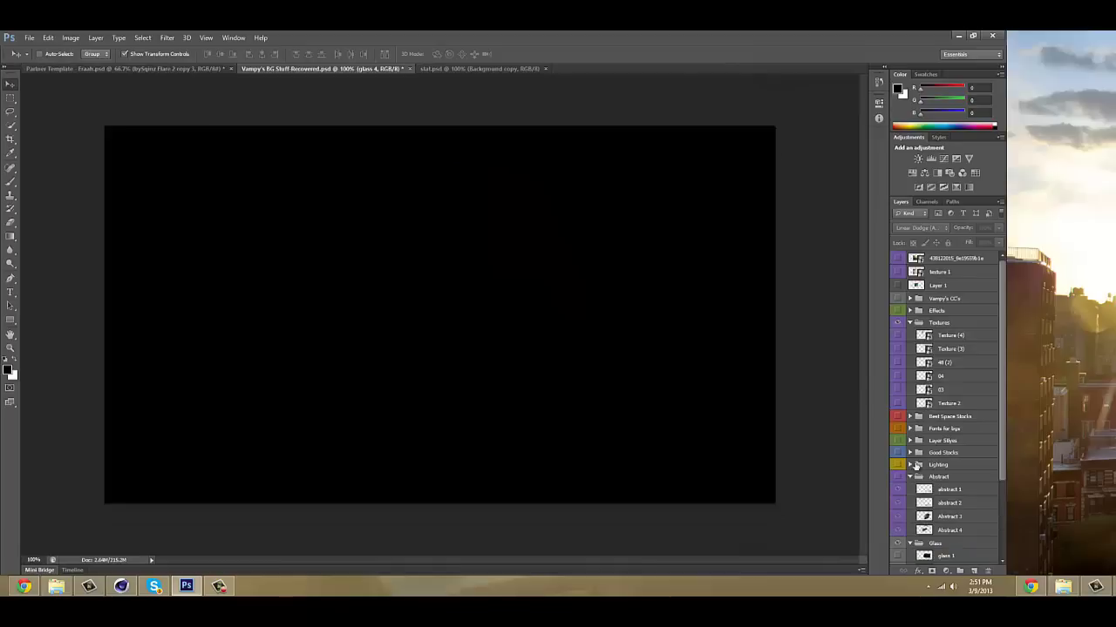
- Reveal the Lighting #1 bolt and colorize it teal with Hue/Saturation
{"action": "left_click", "coordinate": [910, 465]}
{"action": "scroll", "coordinate": [950, 435], "scroll_direction": "down", "scroll_amount": 2}
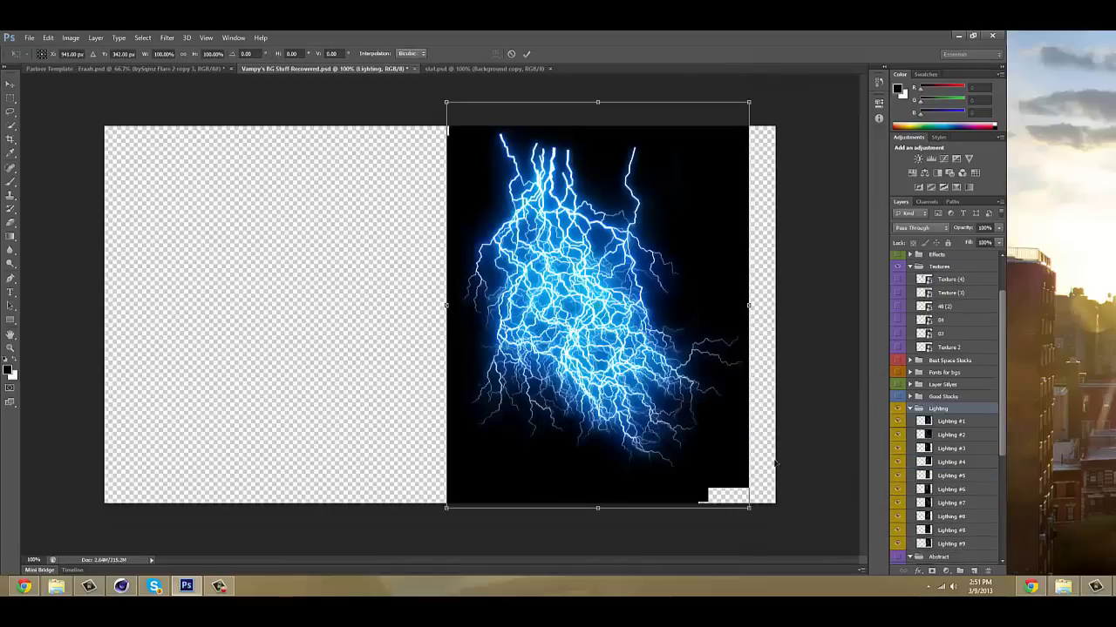
{"action": "left_click", "coordinate": [899, 435]}
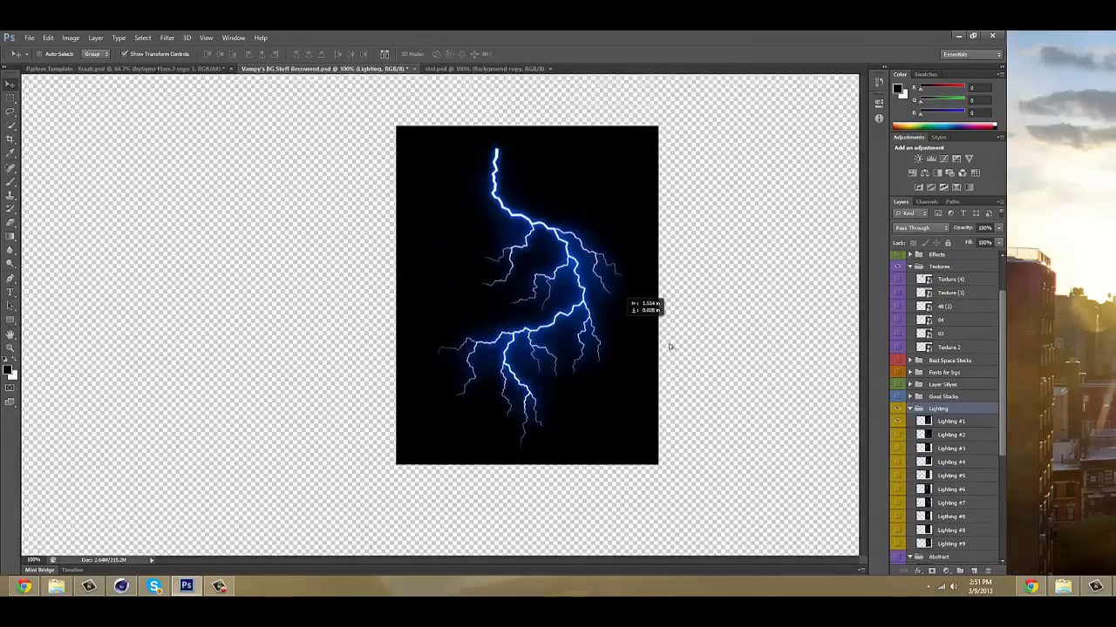
{"action": "left_click", "coordinate": [949, 420]}
{"action": "key", "text": "ctrl+u"}
{"action": "left_click", "coordinate": [714, 455]}
{"action": "left_click_drag", "start_coordinate": [579, 420], "coordinate": [635, 423]}
{"action": "key", "text": "Return"}
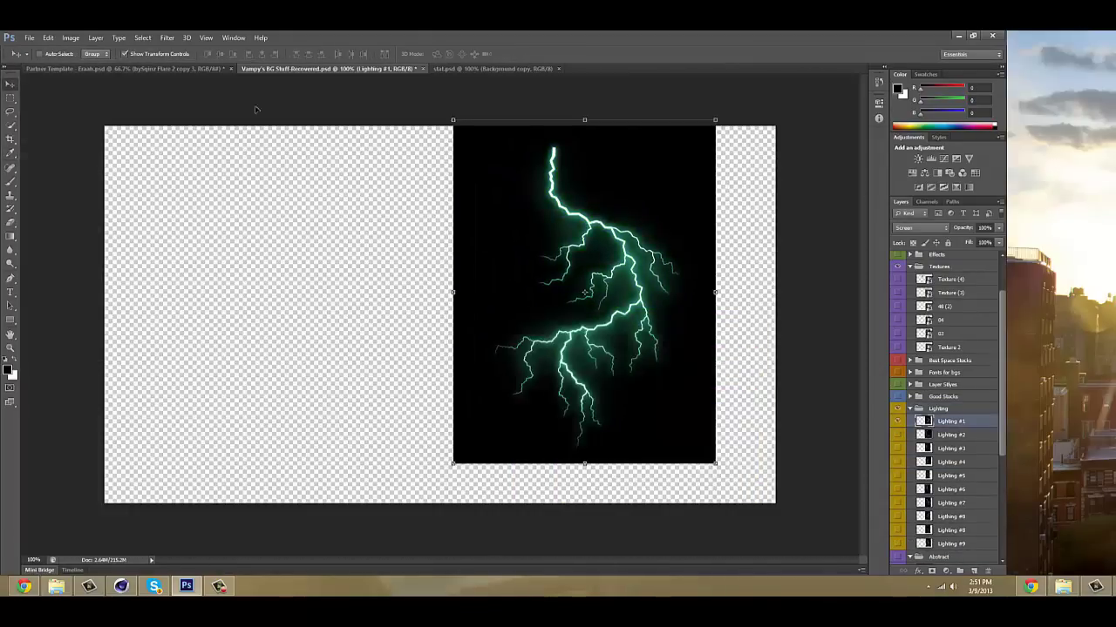
- Place Lighting #1 beneath the header layers behind the logo at reduced opacity
{"action": "left_click_drag", "start_coordinate": [463, 374], "coordinate": [482, 174]}
{"action": "key", "text": "Return"}
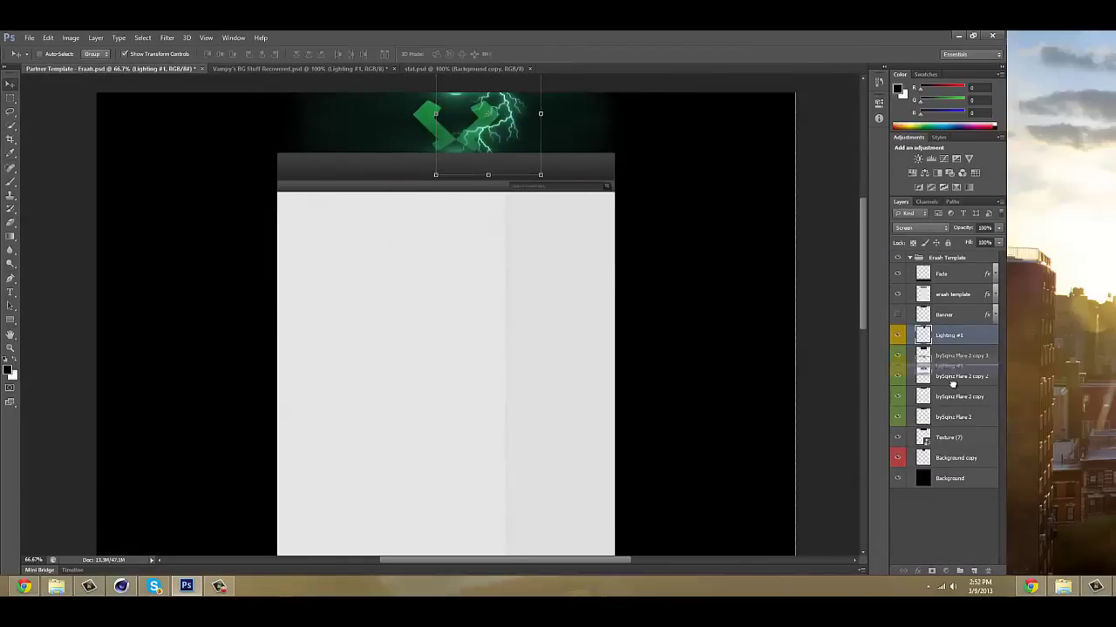
{"action": "left_click_drag", "start_coordinate": [950, 335], "coordinate": [950, 458]}
{"action": "left_click_drag", "start_coordinate": [498, 140], "coordinate": [501, 150]}
{"action": "left_click_drag", "start_coordinate": [998, 228], "coordinate": [999, 248]}
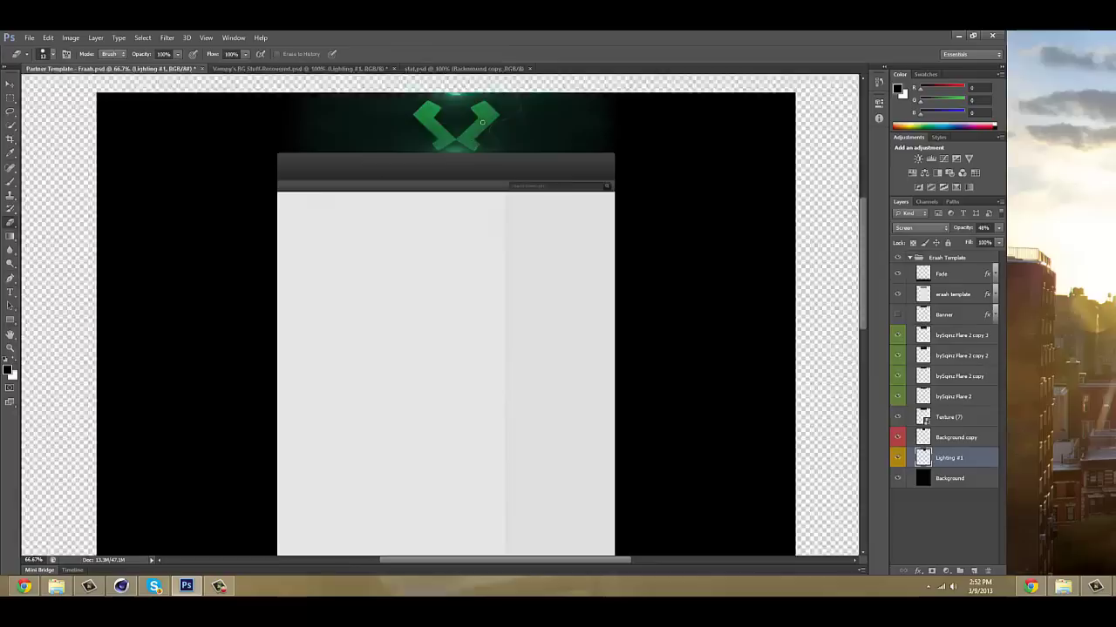
- Back in Vampy's BG Stuff, show Lighting #4 and tint it teal
{"action": "key", "text": "v"}
{"action": "key", "text": "ctrl+Tab"}
{"action": "left_click", "coordinate": [898, 520]}
{"action": "key", "text": "ctrl+u"}
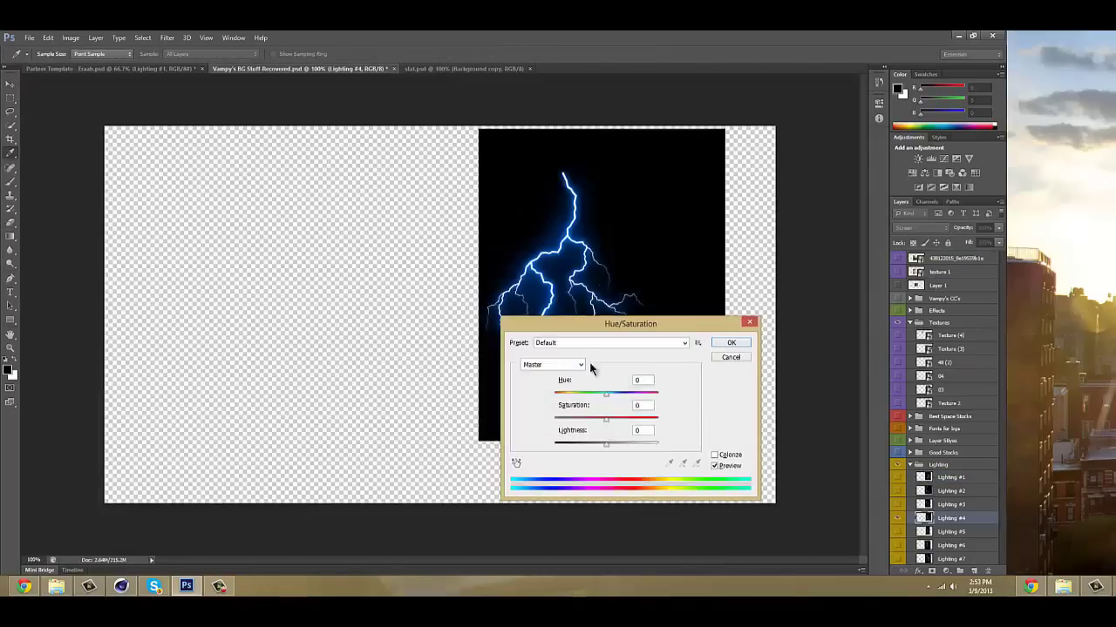
{"action": "left_click", "coordinate": [731, 343]}
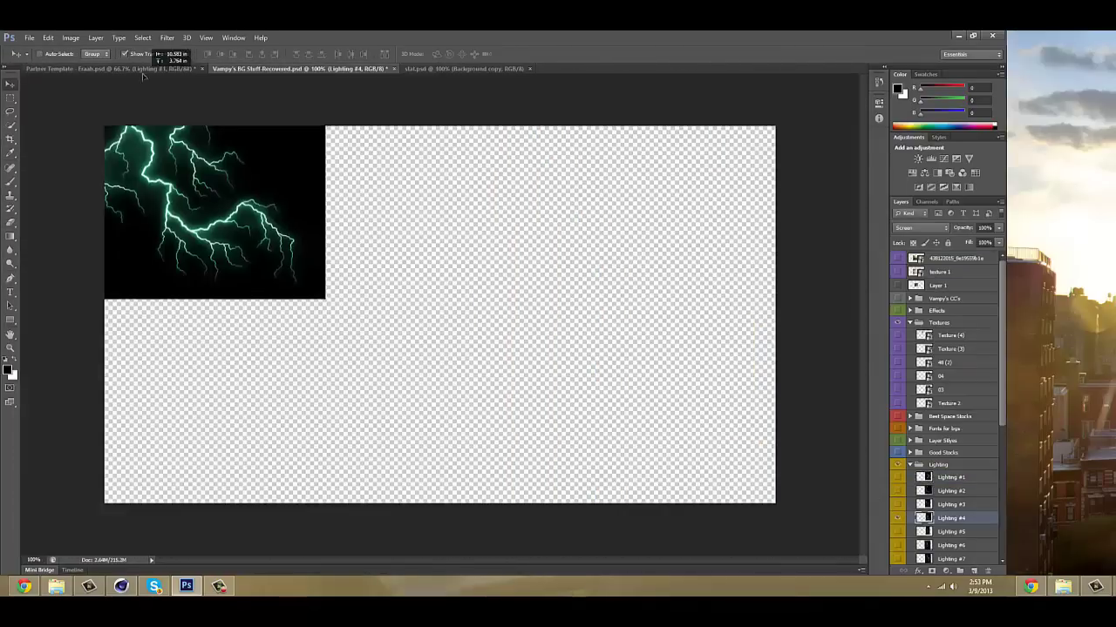
- Fit Lighting #4 into the header and erase its bright strands below the logo
{"action": "left_click_drag", "start_coordinate": [601, 262], "coordinate": [462, 148]}
{"action": "key", "text": "ctrl+t"}
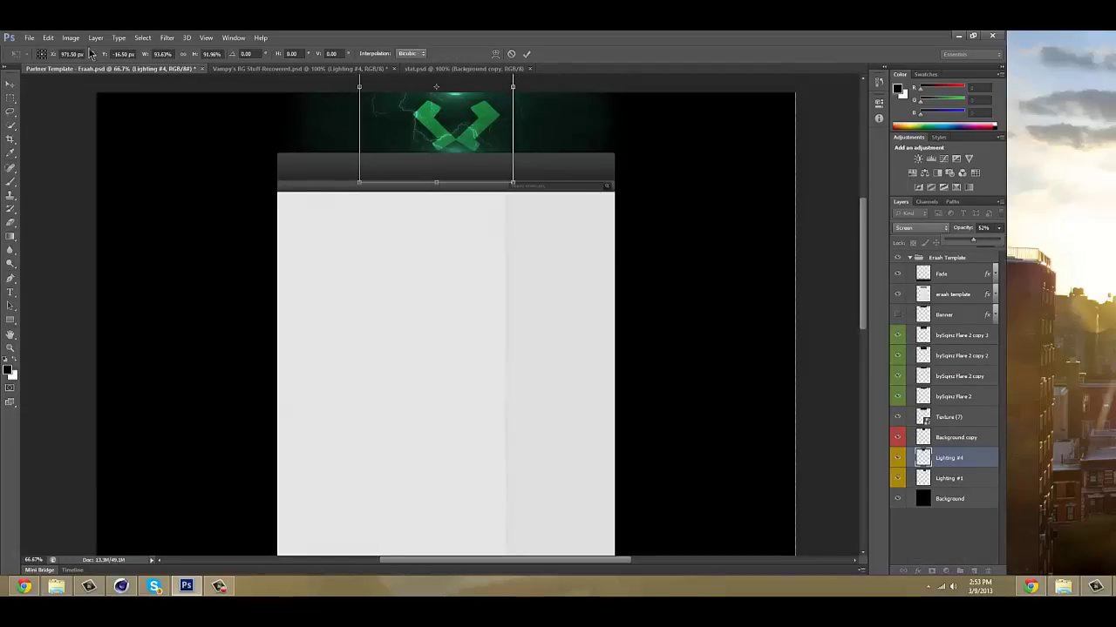
{"action": "key", "text": "Return"}
{"action": "key", "text": "e"}
{"action": "left_click_drag", "start_coordinate": [441, 140], "coordinate": [476, 145]}
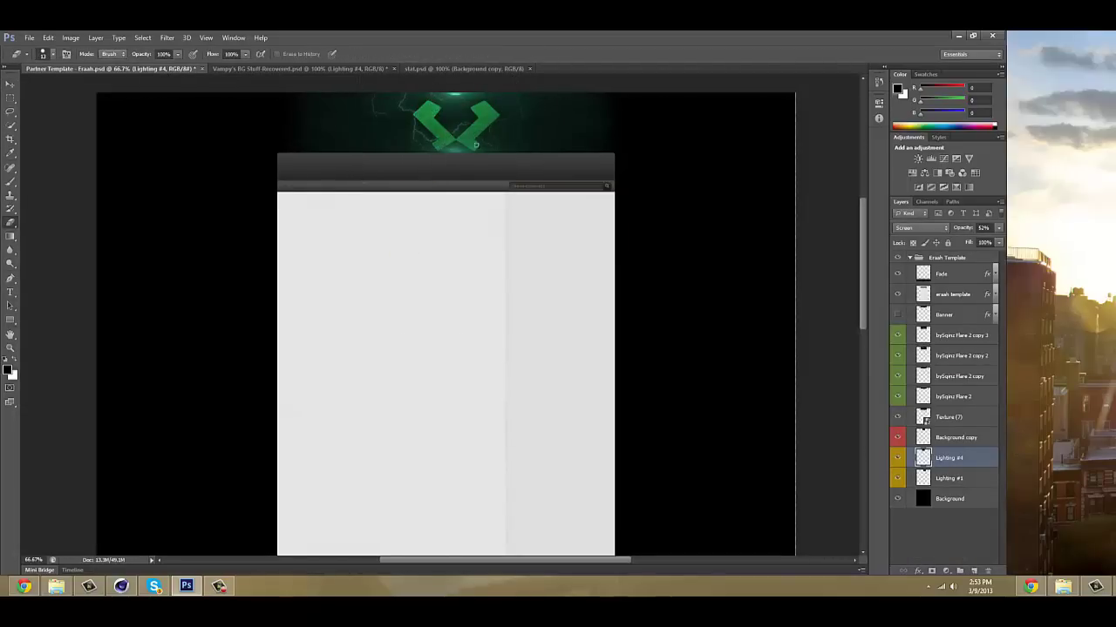
{"action": "key", "text": "ctrl+Tab"}
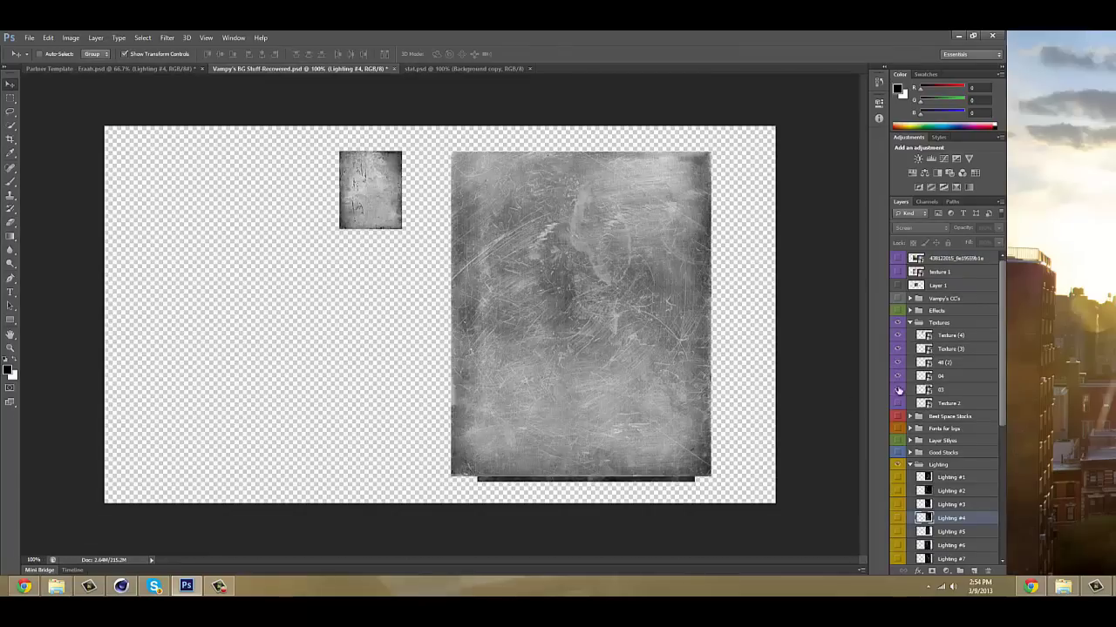
- Reveal the SUN BURST layer from the Effects group and tint it green
{"action": "left_click", "coordinate": [898, 403], "text": "alt"}
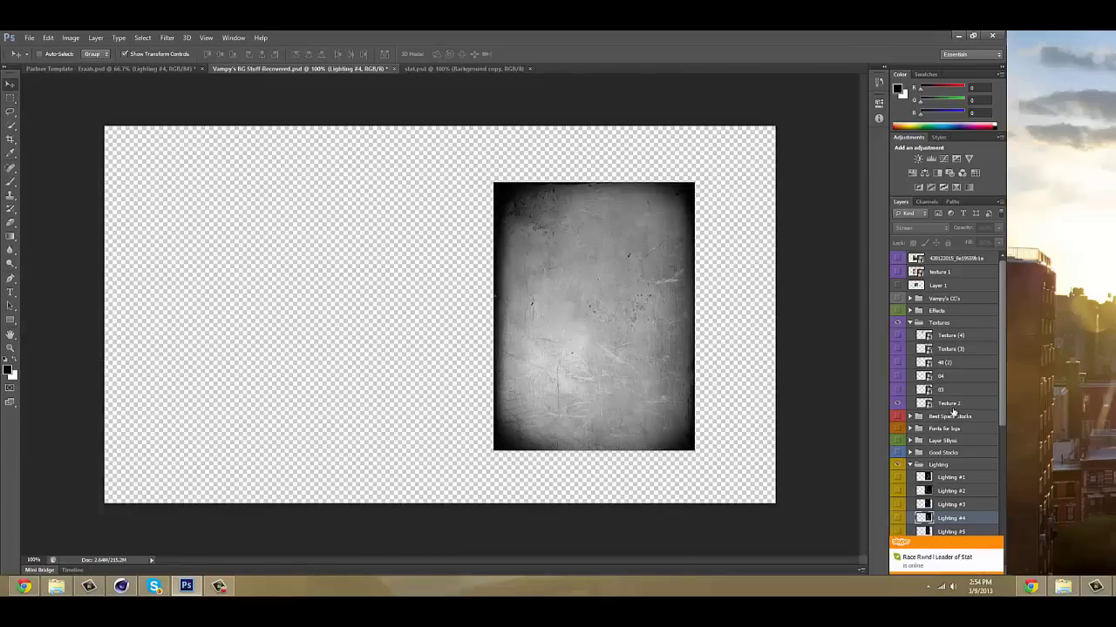
{"action": "key", "text": "alt+bracketright"}
{"action": "key", "text": "alt+bracketright"}
{"action": "key", "text": "alt+bracketright"}
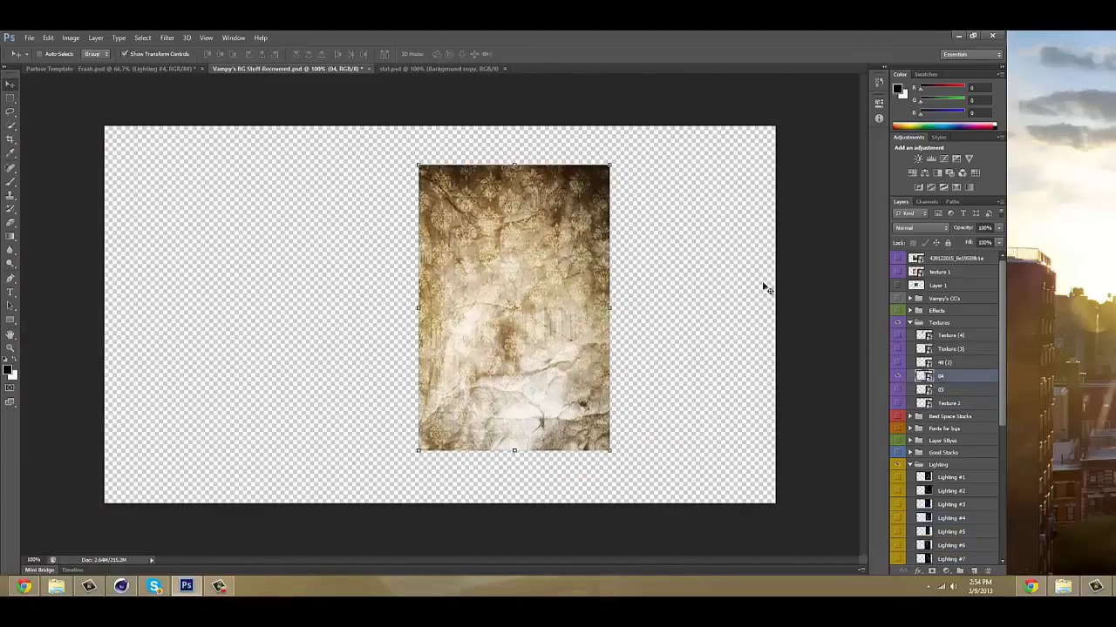
{"action": "left_click", "coordinate": [898, 378]}
{"action": "left_click", "coordinate": [898, 336], "text": "alt"}
{"action": "key", "text": "ctrl+u"}
{"action": "left_click_drag", "start_coordinate": [527, 380], "coordinate": [536, 383]}
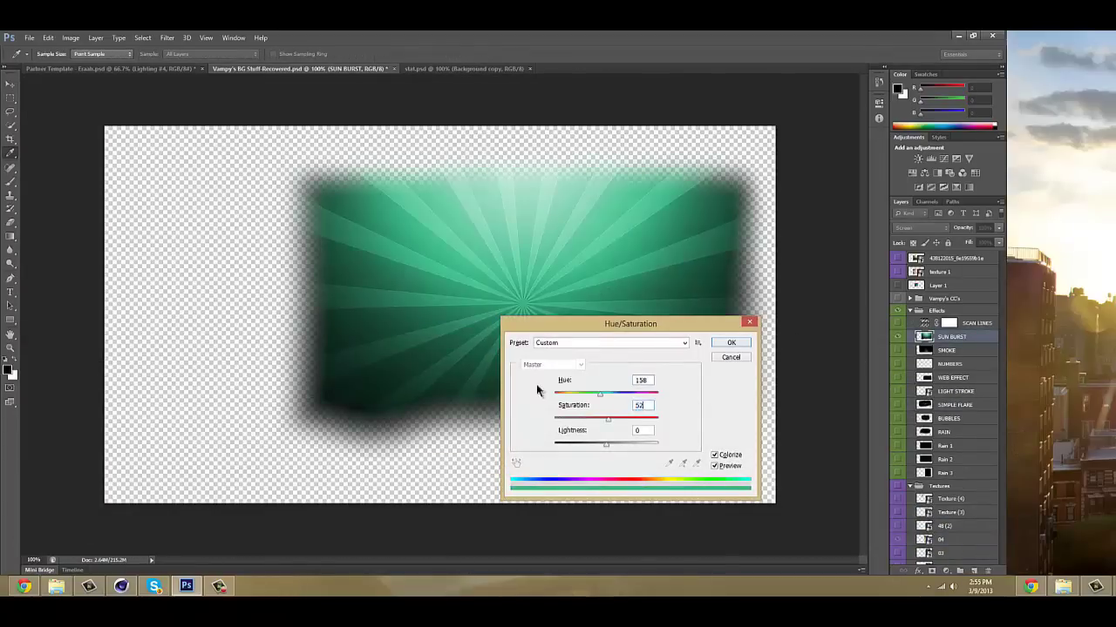
{"action": "key", "text": "Return"}
- Stretch the sunburst across the header behind the logo at 70% opacity
{"action": "left_click_drag", "start_coordinate": [193, 154], "coordinate": [454, 172]}
{"action": "key", "text": "ctrl+t"}
{"action": "left_click_drag", "start_coordinate": [611, 172], "coordinate": [629, 172]}
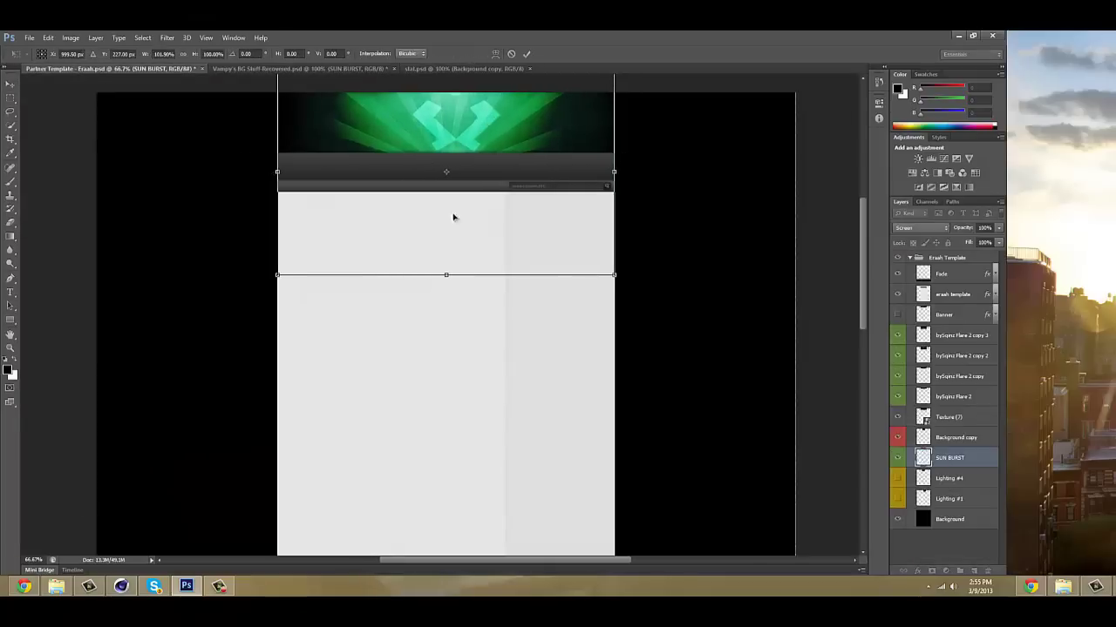
{"action": "key", "text": "Return"}
{"action": "key", "text": "7"}
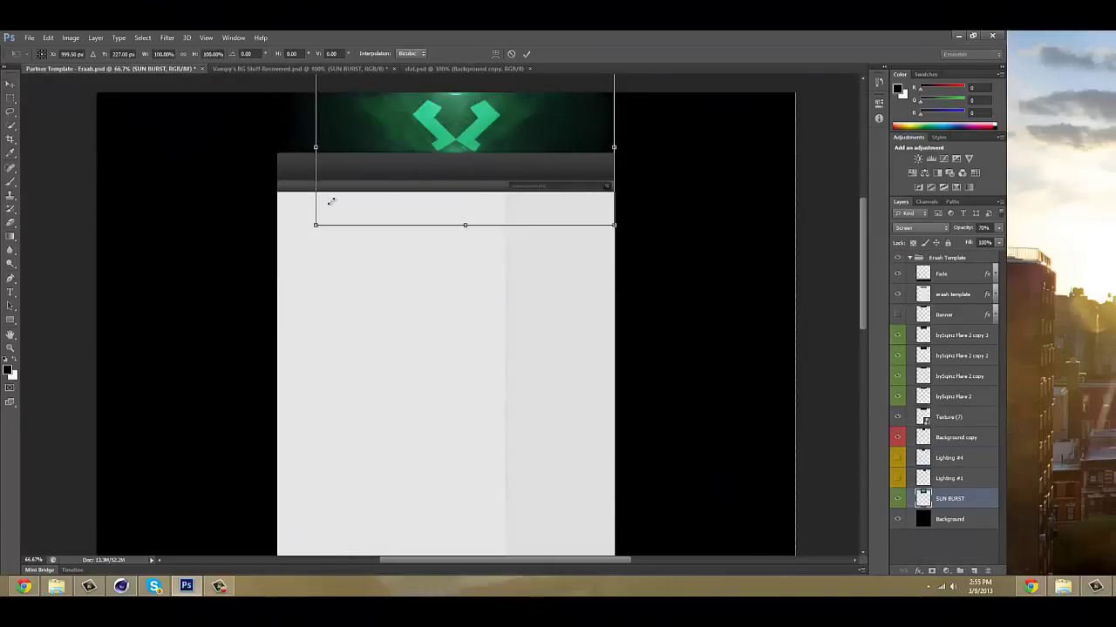
{"action": "left_click_drag", "start_coordinate": [277, 275], "coordinate": [297, 210]}
{"action": "key", "text": "Return"}
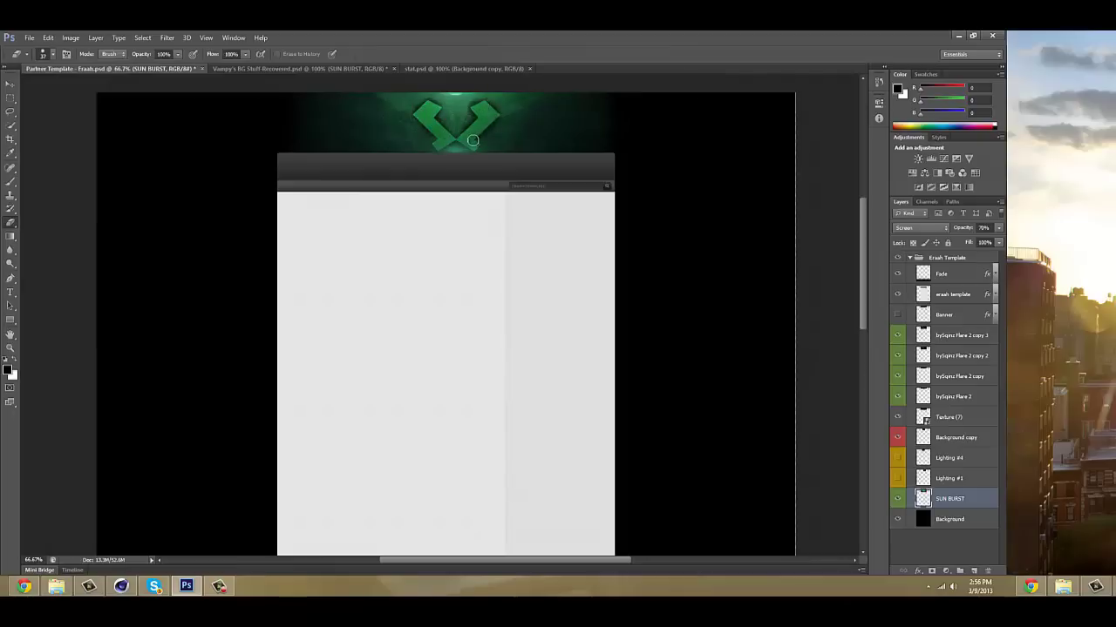
- Set the SUN BURST layer's blending to Darken at 89% opacity
{"action": "key", "text": "v"}
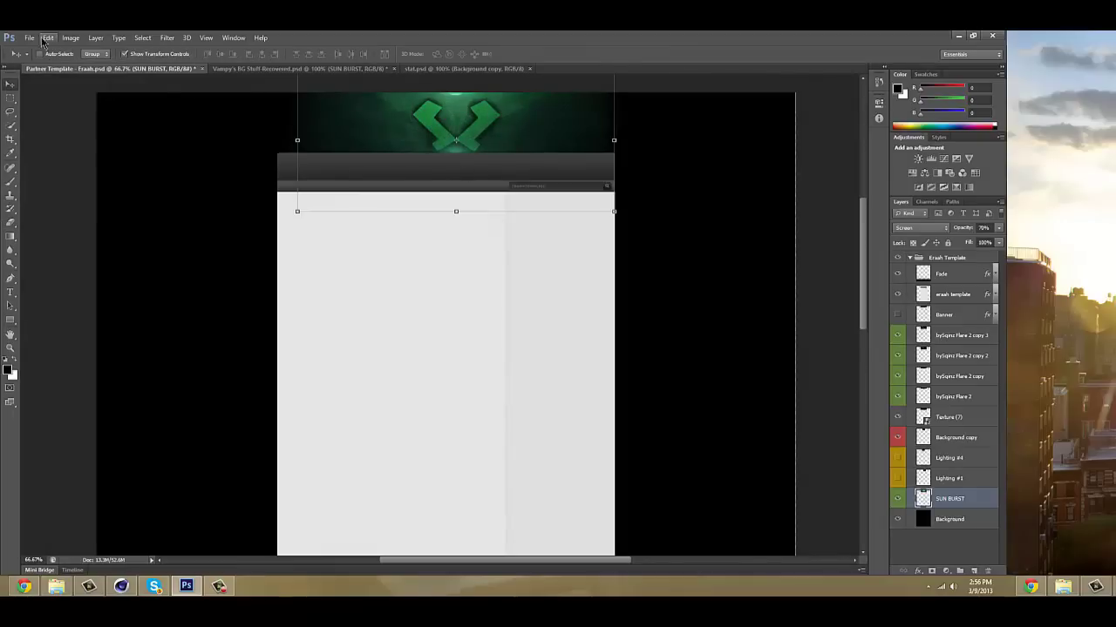
{"action": "left_click", "coordinate": [898, 499]}
{"action": "right_click", "coordinate": [942, 498]}
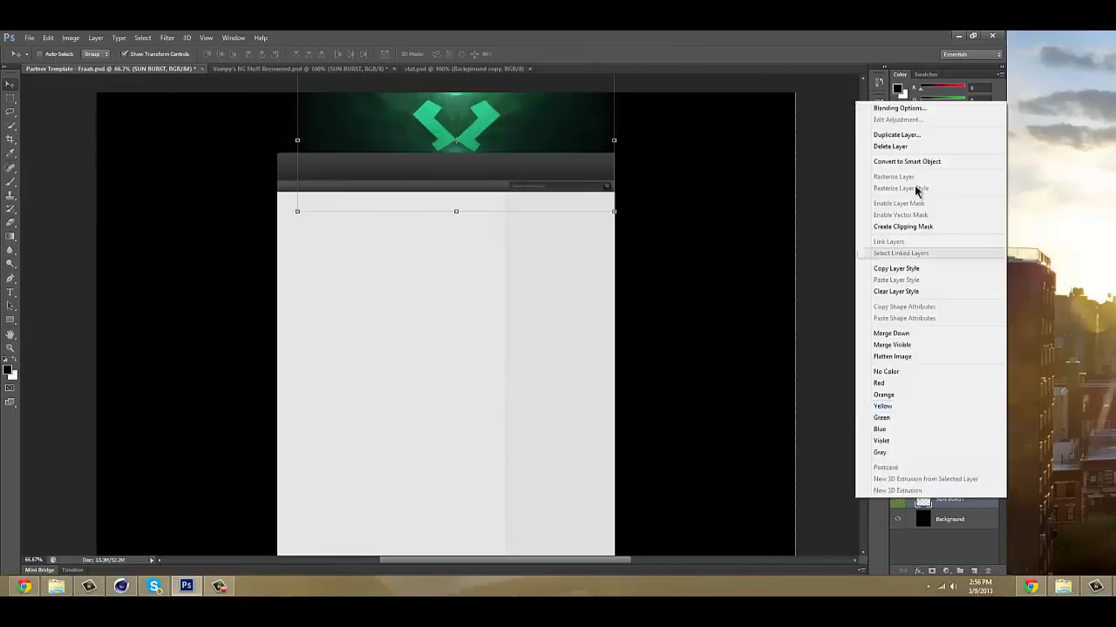
{"action": "left_click", "coordinate": [950, 108]}
{"action": "left_click", "coordinate": [723, 308]}
{"action": "left_click", "coordinate": [734, 383]}
{"action": "left_click", "coordinate": [847, 293]}
- Show the glass 4 layer in the stock document and open the smoke image
{"action": "key", "text": "ctrl+Tab"}
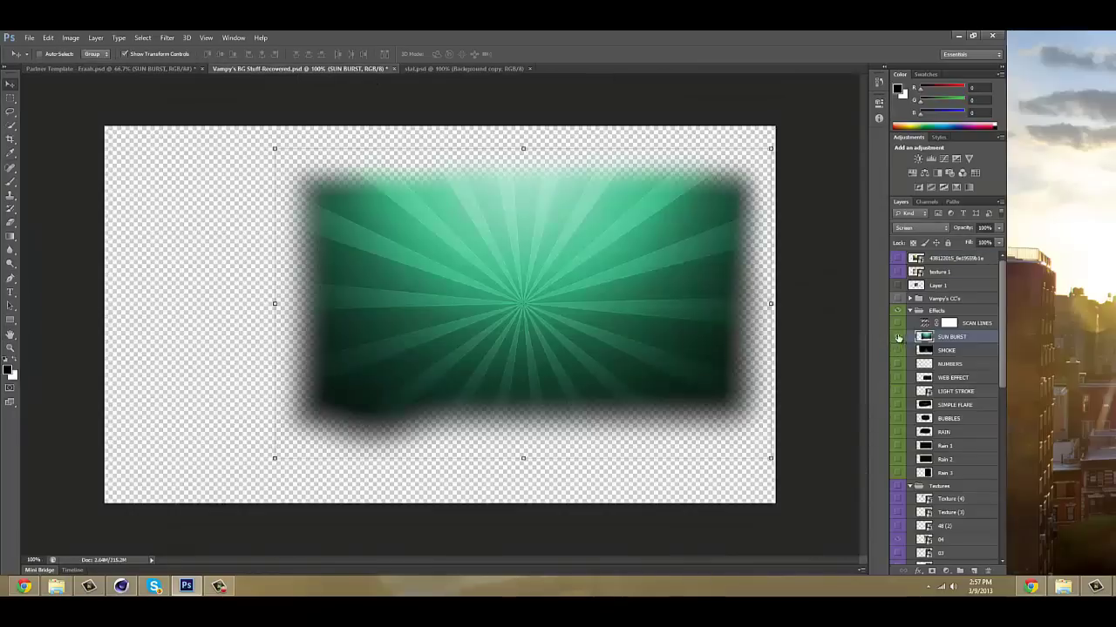
{"action": "scroll", "coordinate": [1002, 312], "scroll_direction": "up", "scroll_amount": 5}
{"action": "left_click_drag", "start_coordinate": [1002, 312], "coordinate": [1003, 352]}
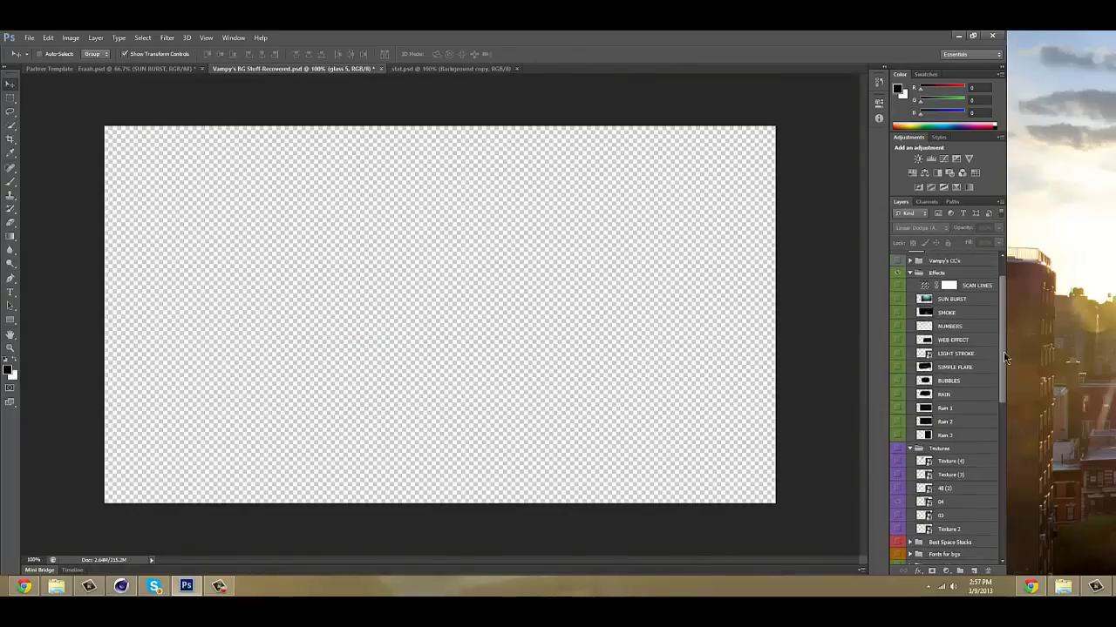
{"action": "left_click", "coordinate": [898, 492]}
{"action": "left_click", "coordinate": [946, 492]}
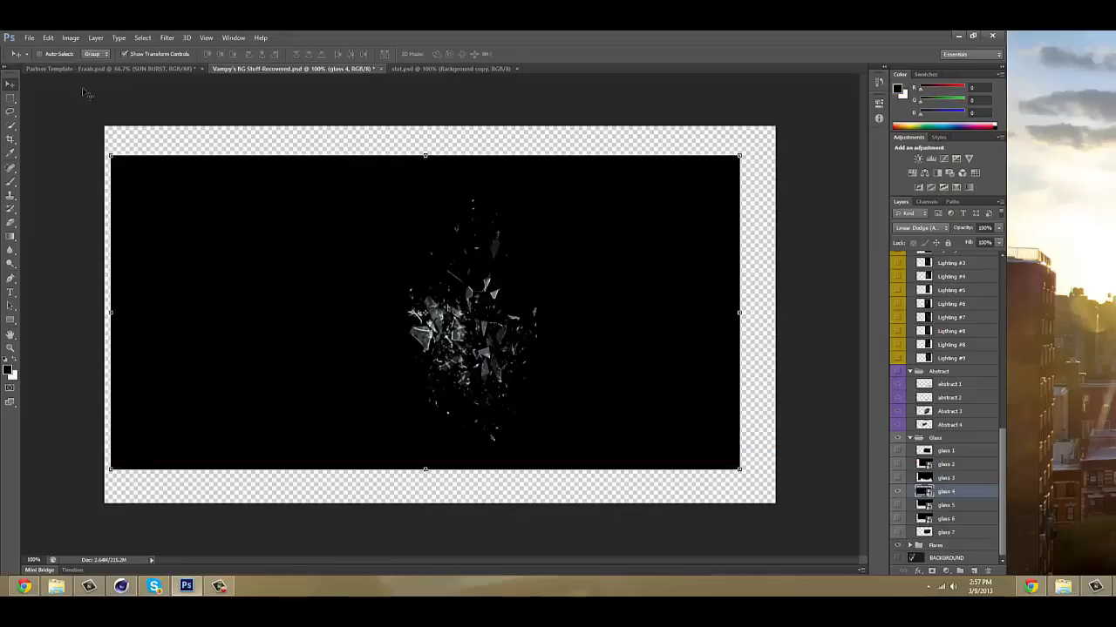
{"action": "key", "text": "ctrl+o"}
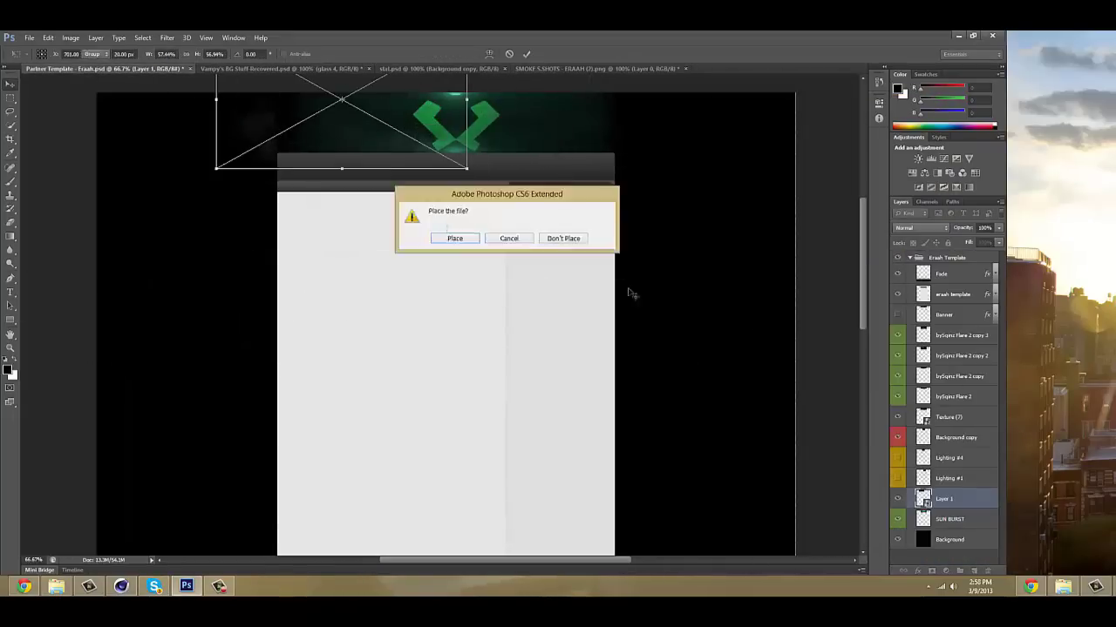
- Place the smoke image below Background copy and shrink it behind the logo
{"action": "mouse_move", "coordinate": [924, 498]}
{"action": "left_mouse_down"}
{"action": "mouse_move", "coordinate": [924, 358]}
{"action": "mouse_move", "coordinate": [923, 454]}
{"action": "left_mouse_up"}
{"action": "key", "text": "ctrl+t"}
{"action": "left_click_drag", "start_coordinate": [270, 161], "coordinate": [271, 172]}
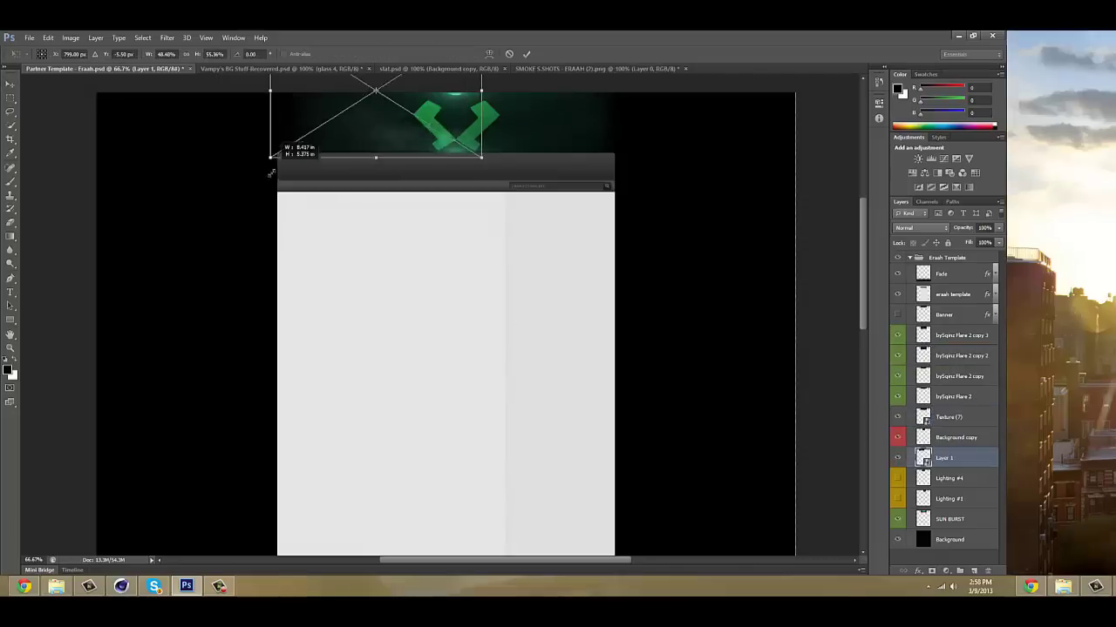
{"action": "key", "text": "Return"}
{"action": "right_click", "coordinate": [963, 458]}
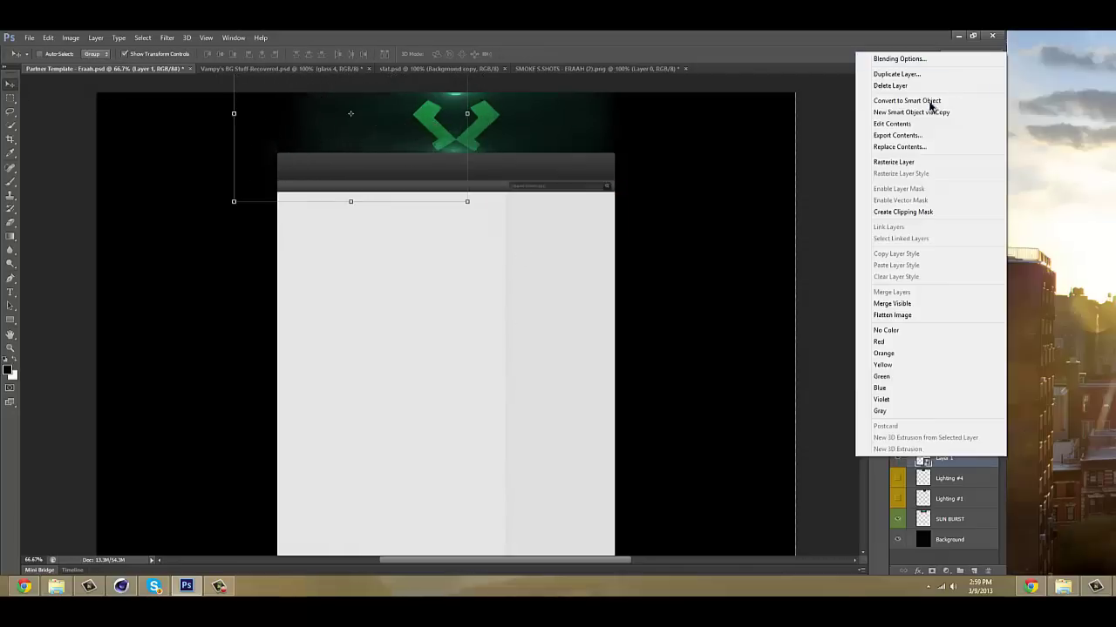
{"action": "right_click", "coordinate": [963, 458]}
{"action": "left_click", "coordinate": [844, 161]}
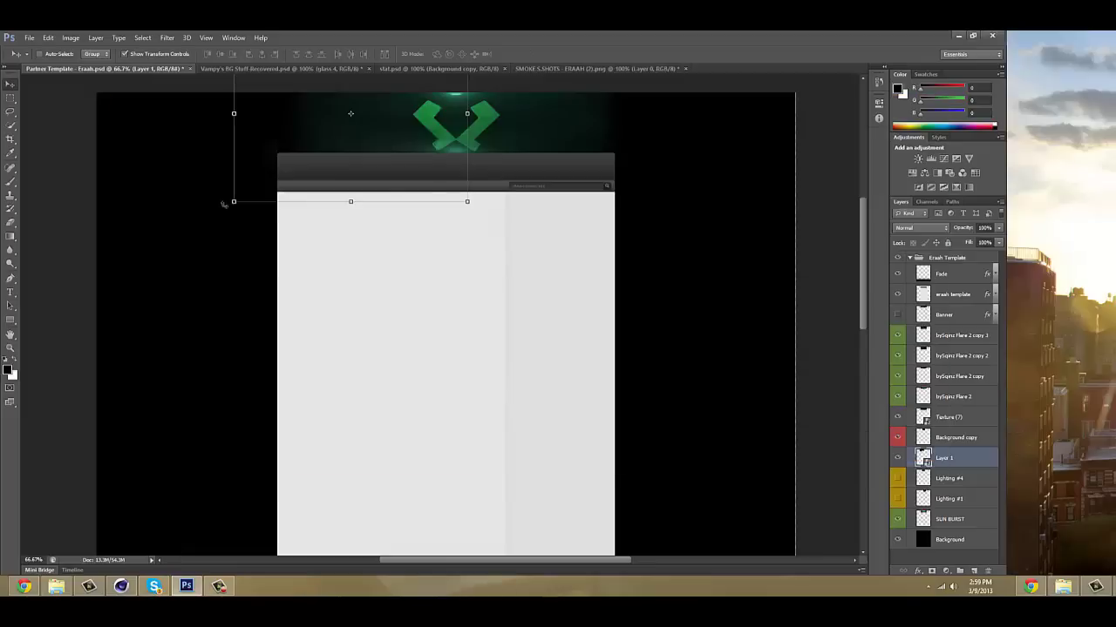
{"action": "left_click_drag", "start_coordinate": [223, 203], "coordinate": [237, 178]}
{"action": "key", "text": "Return"}
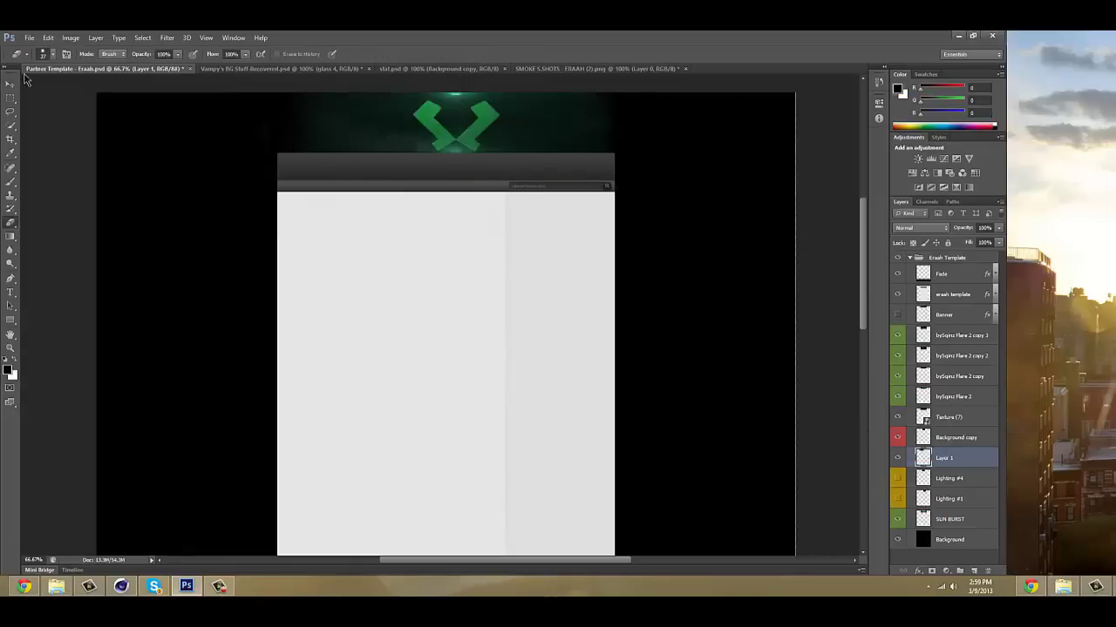
- Duplicate the smoke layer and set up a Colorize tint at hue 158 for the copy
{"action": "key", "text": "v"}
{"action": "key", "text": "ctrl+j"}
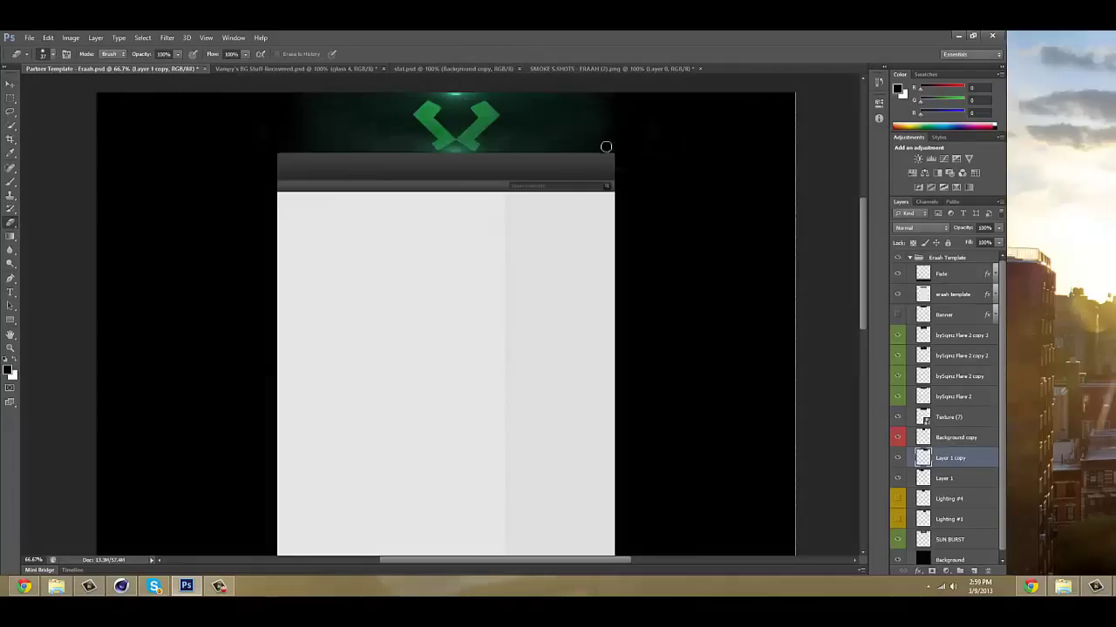
{"action": "key", "text": "ctrl+u"}
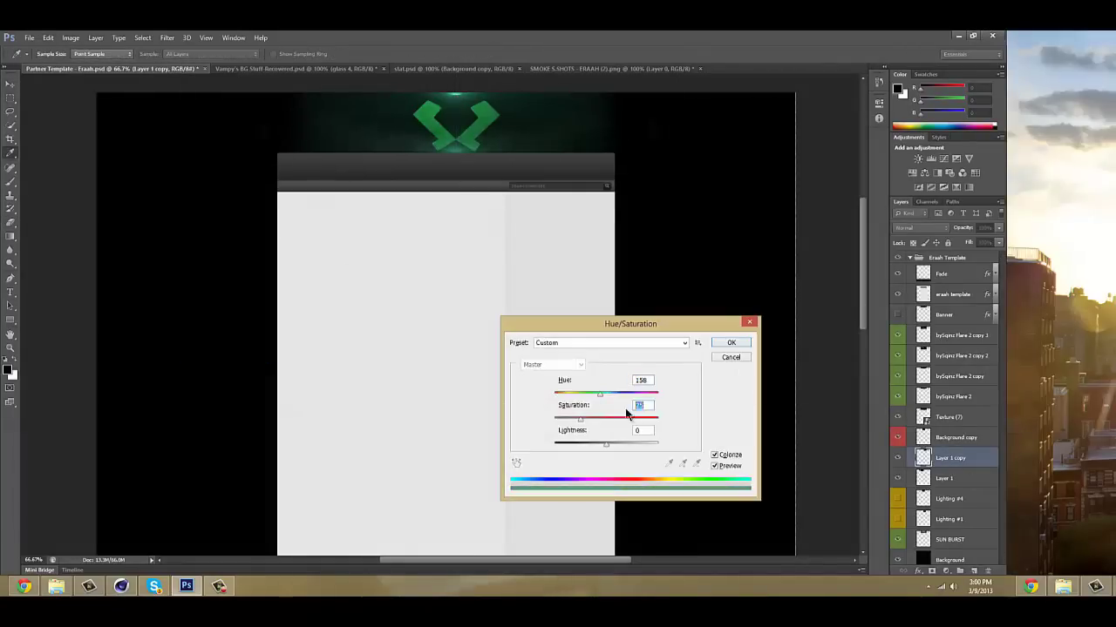
- Apply the hue 158 green tint to the smoke copy and duplicate it as Layer 1 copy 2
{"action": "key", "text": "Return"}
{"action": "key", "text": "ctrl+j"}
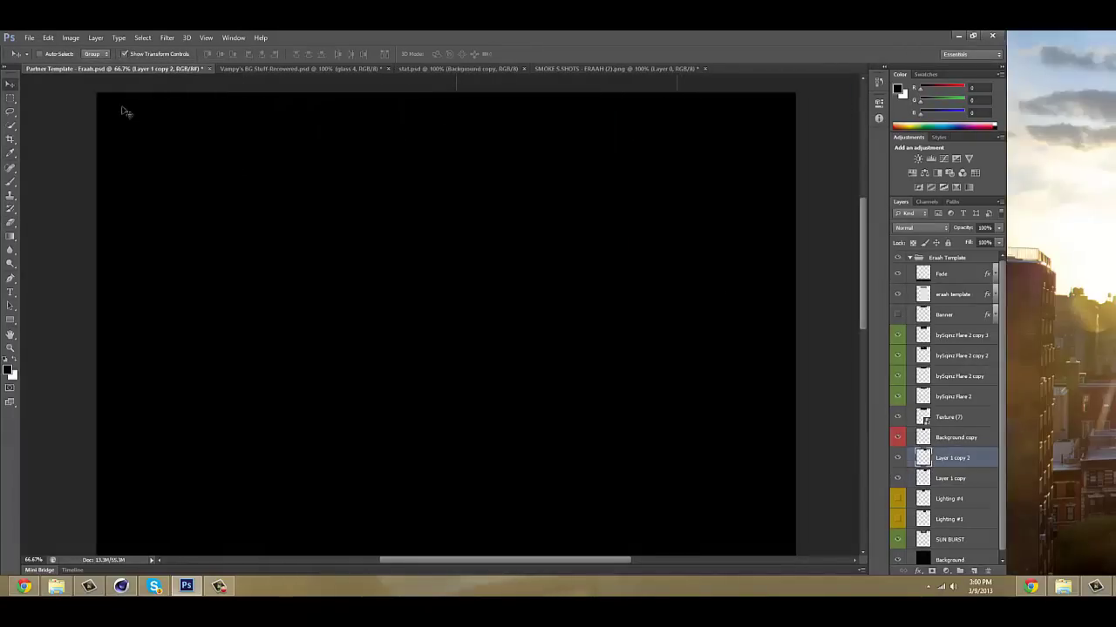
{"action": "key", "text": "e"}
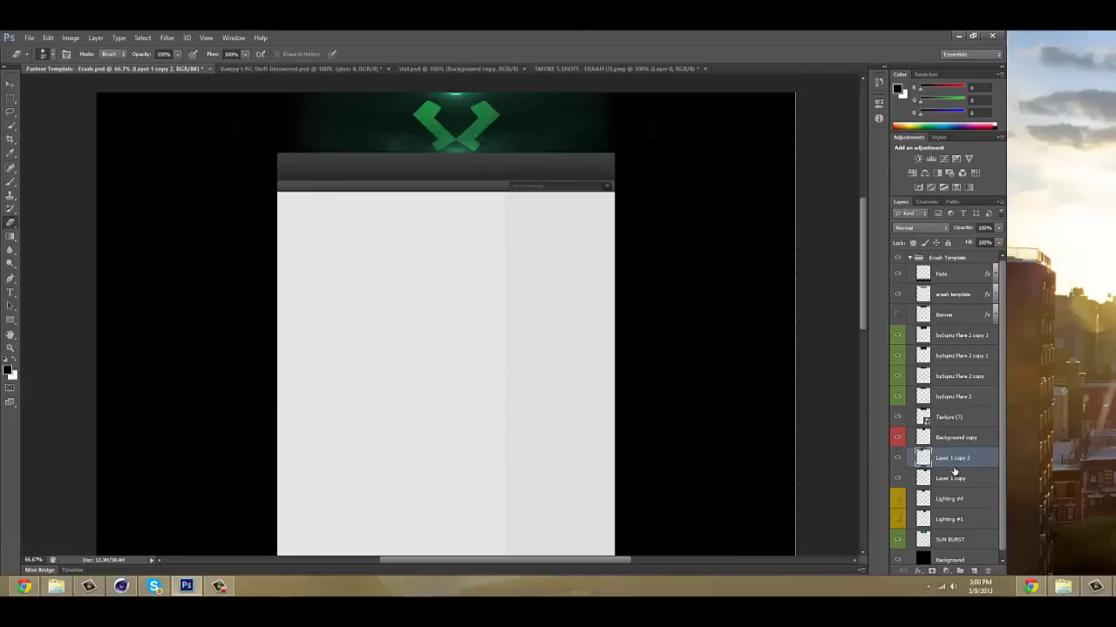
{"action": "key", "text": "v"}
{"action": "key", "text": "ctrl+Tab"}
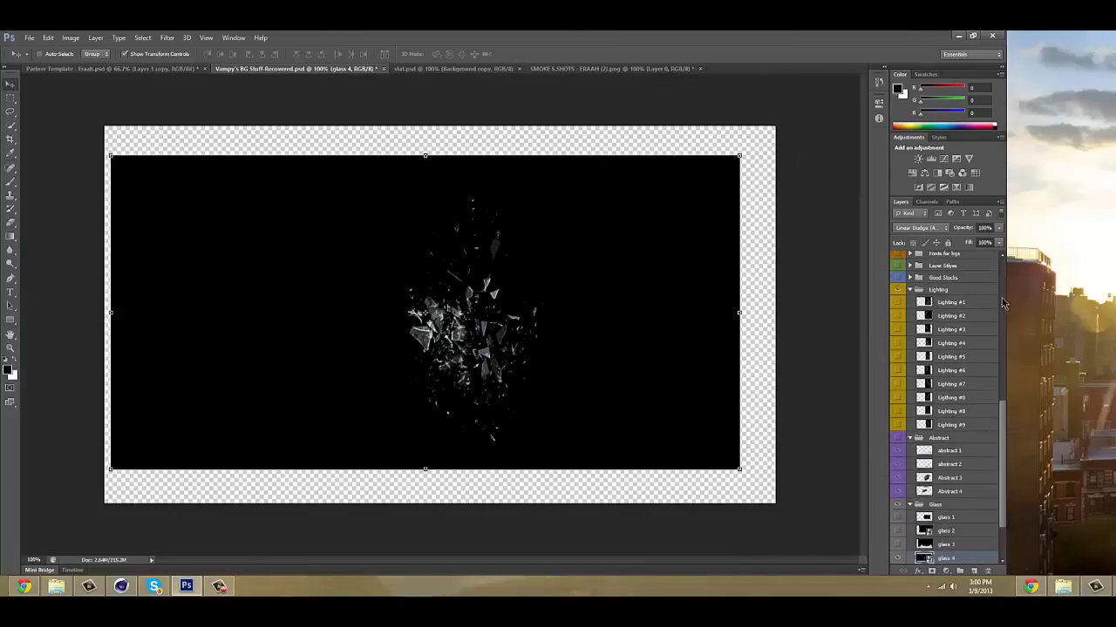
{"action": "key", "text": "ctrl+shift+Tab"}
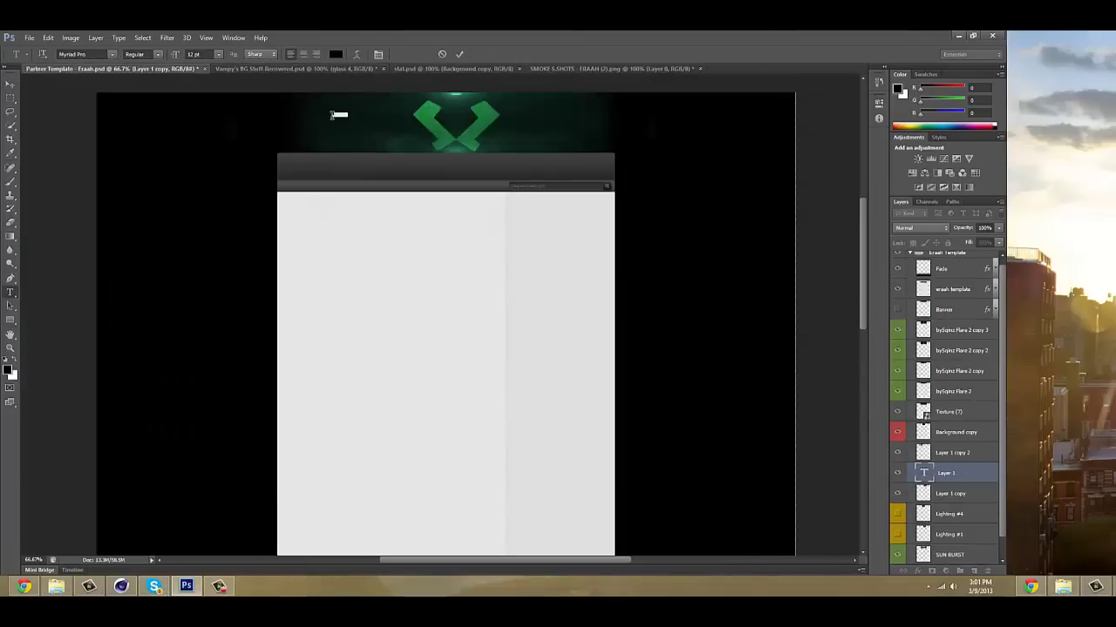
- Start the Rewind label left of the logo in sampled logo green at a smaller font size
{"action": "type", "text": "Rewind"}
{"action": "left_click", "coordinate": [452, 127]}
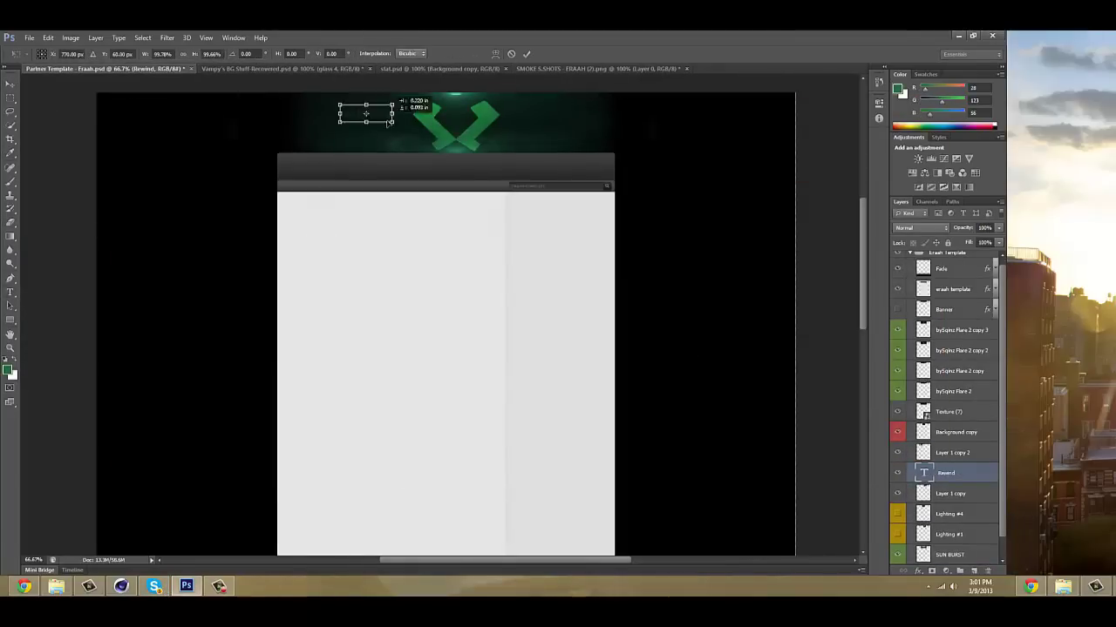
{"action": "key", "text": "Return"}
{"action": "left_click", "coordinate": [48, 37]}
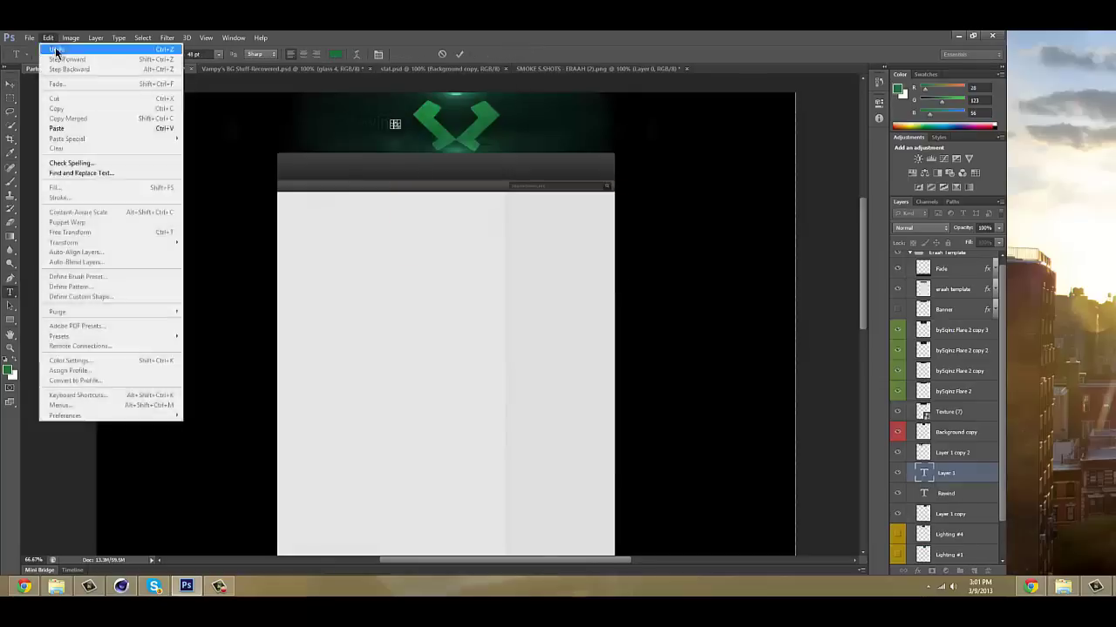
{"action": "left_click", "coordinate": [218, 54]}
{"action": "left_click", "coordinate": [229, 182]}
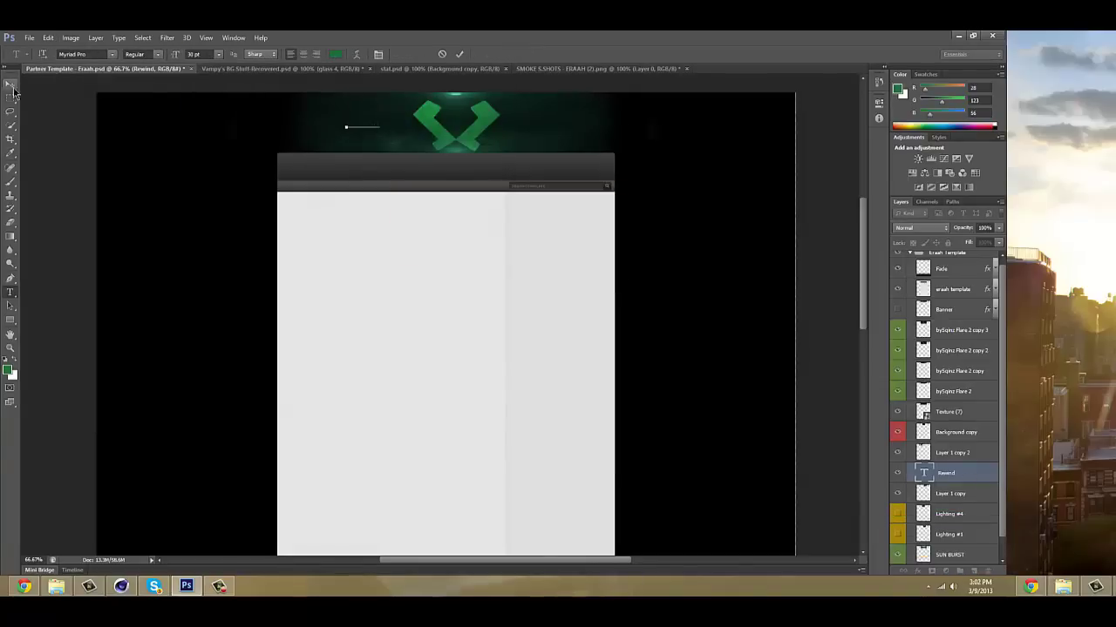
{"action": "key", "text": "v"}
- Select Texture (7) and the flare layer, cancelling the eraser's rasterize warning
{"action": "left_click", "coordinate": [950, 411]}
{"action": "key", "text": "e"}
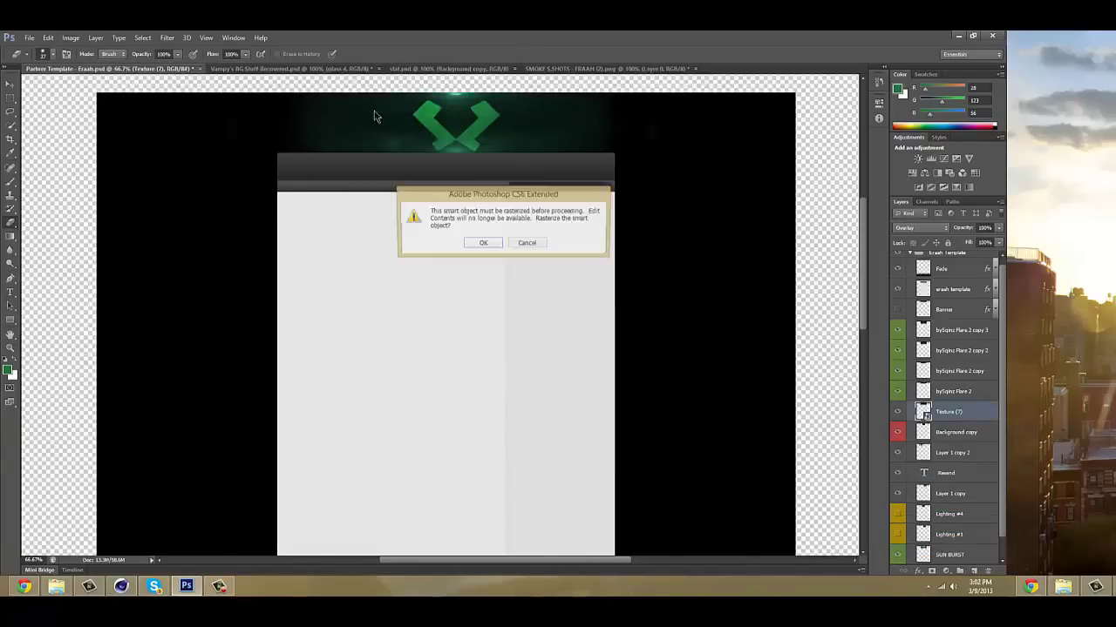
{"action": "key", "text": "Return"}
{"action": "left_click", "coordinate": [959, 392]}
{"action": "scroll", "coordinate": [964, 396], "scroll_direction": "down", "scroll_amount": 1}
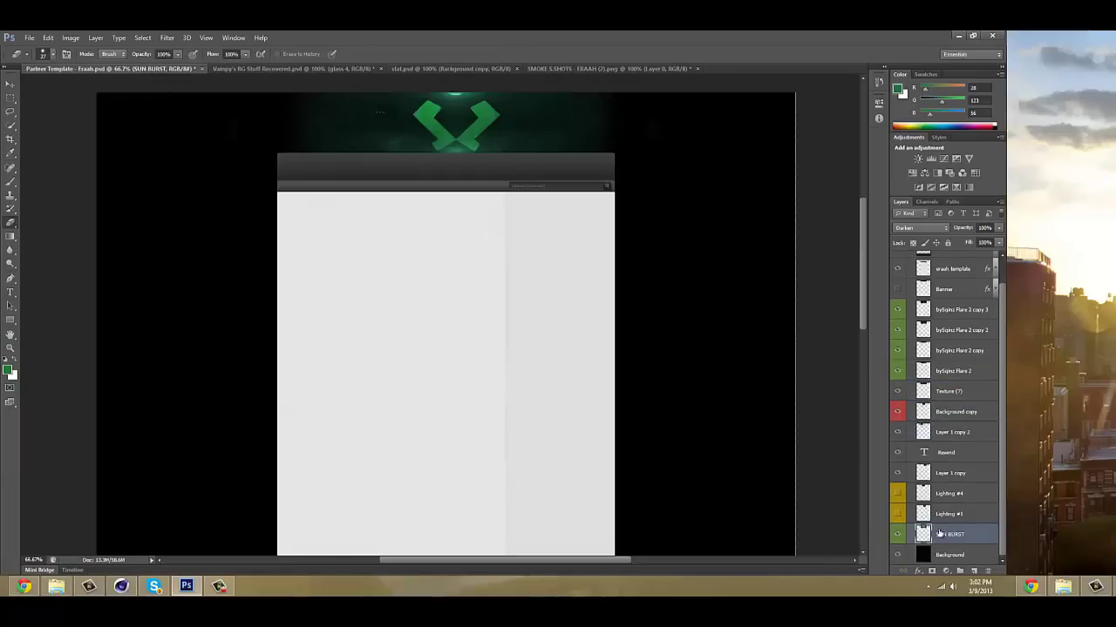
{"action": "scroll", "coordinate": [978, 459], "scroll_direction": "up", "scroll_amount": 1}
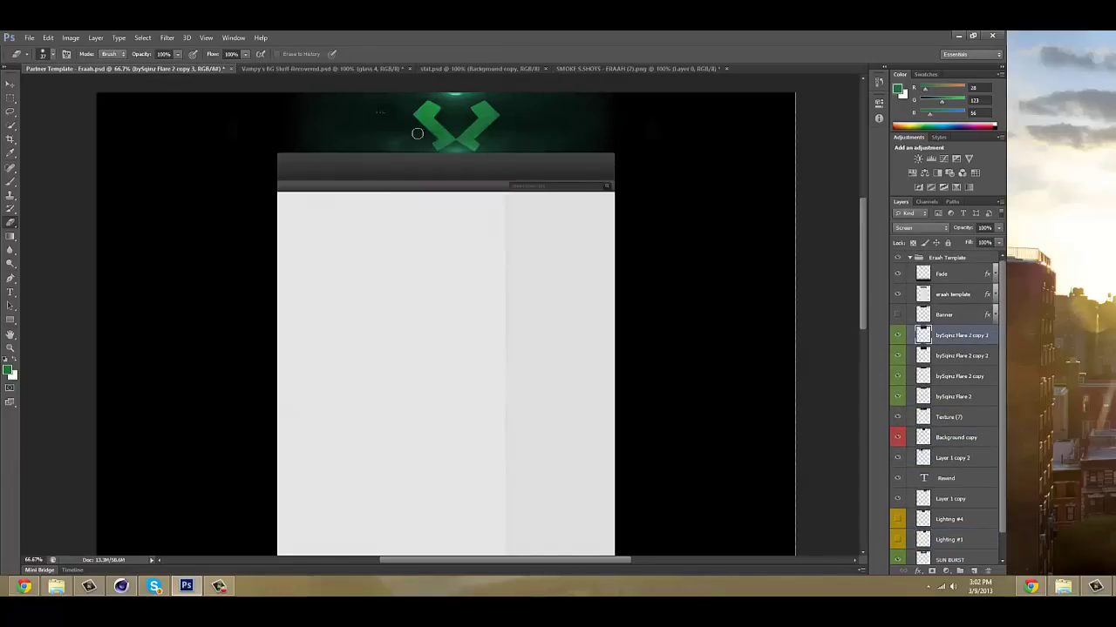
{"action": "key", "text": "v"}
- Add a new label reading 'Fuzz' above the Rewind text
{"action": "left_click", "coordinate": [374, 109], "text": "ctrl"}
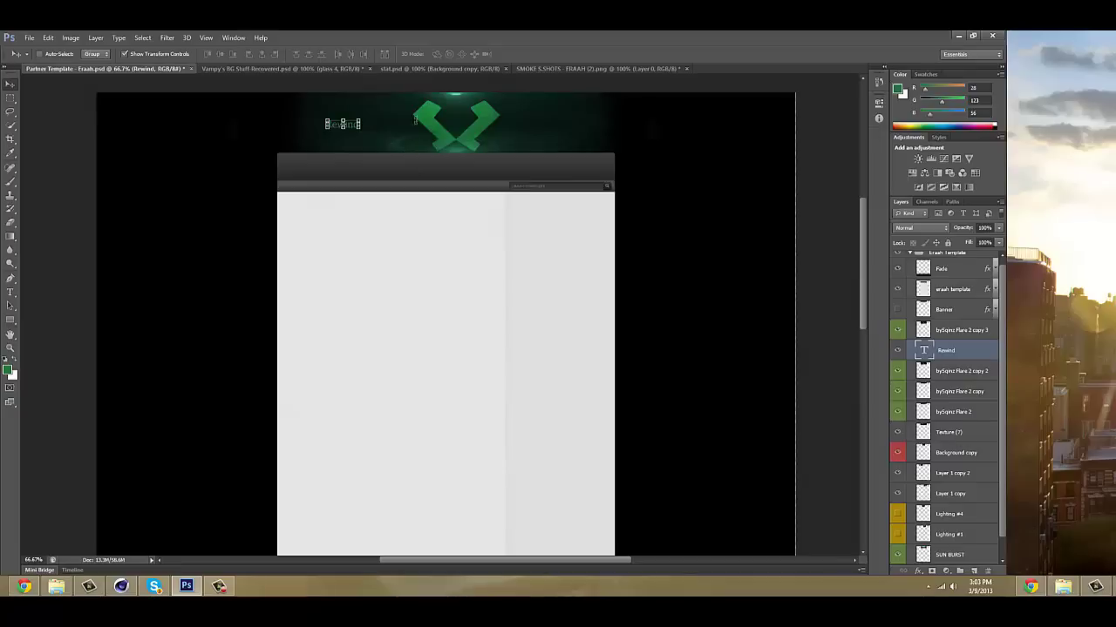
{"action": "key", "text": "t"}
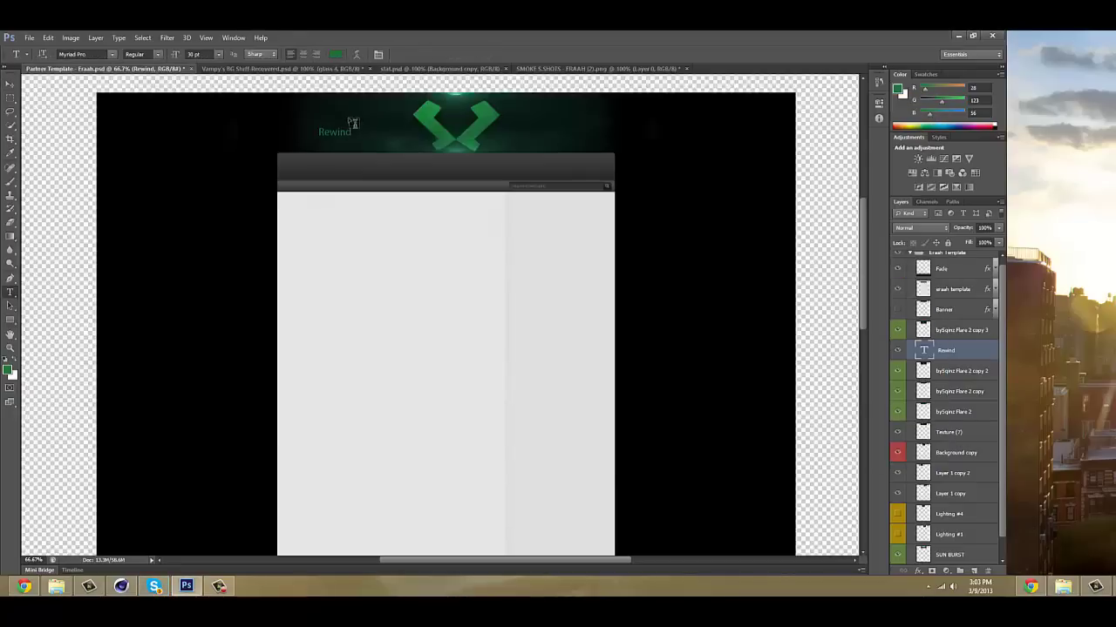
{"action": "left_click", "coordinate": [332, 109]}
{"action": "type", "text": "Fuzz"}
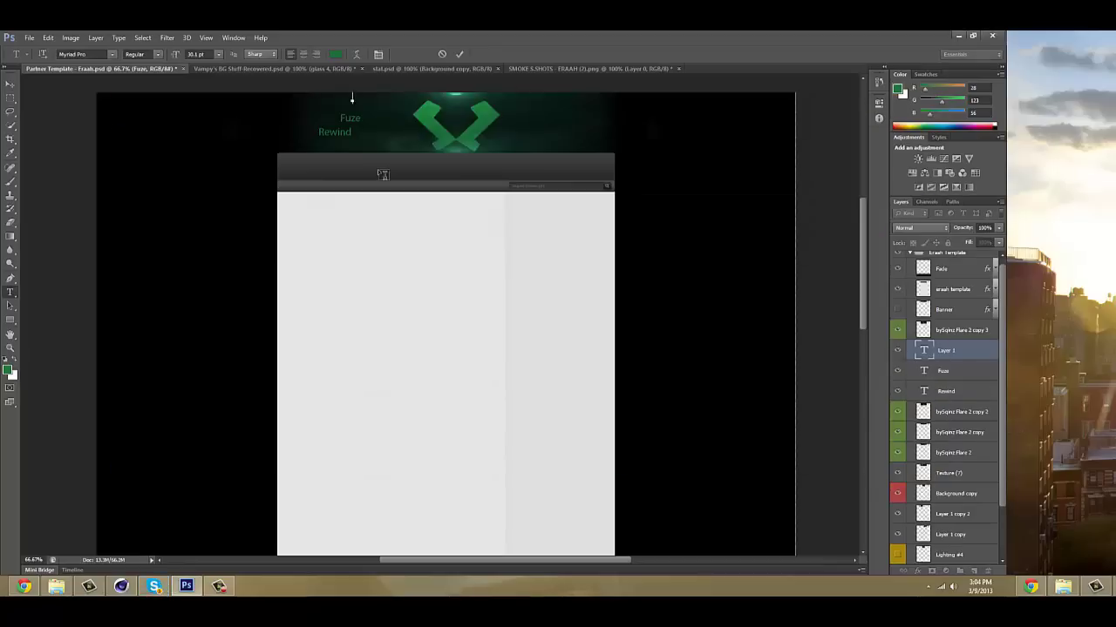
{"action": "type", "text": "Vibe"}
- Group the Vibe, Fuze and Rewind text layers into a new group named Text
{"action": "left_click", "coordinate": [96, 38]}
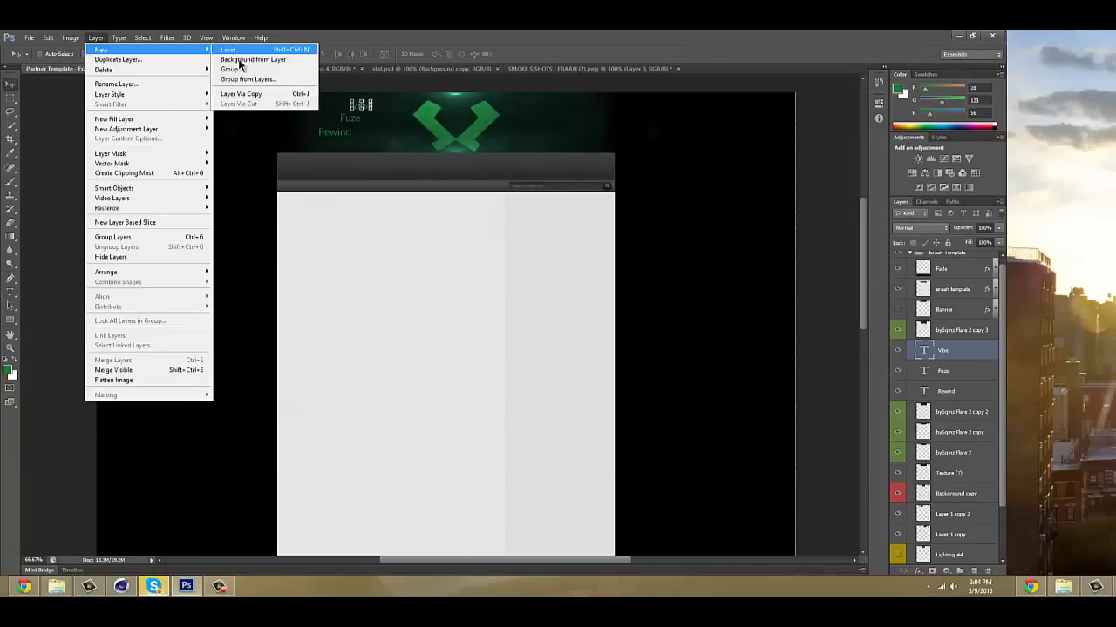
{"action": "left_click", "coordinate": [261, 87]}
{"action": "type", "text": "Text"}
{"action": "key", "text": "Return"}
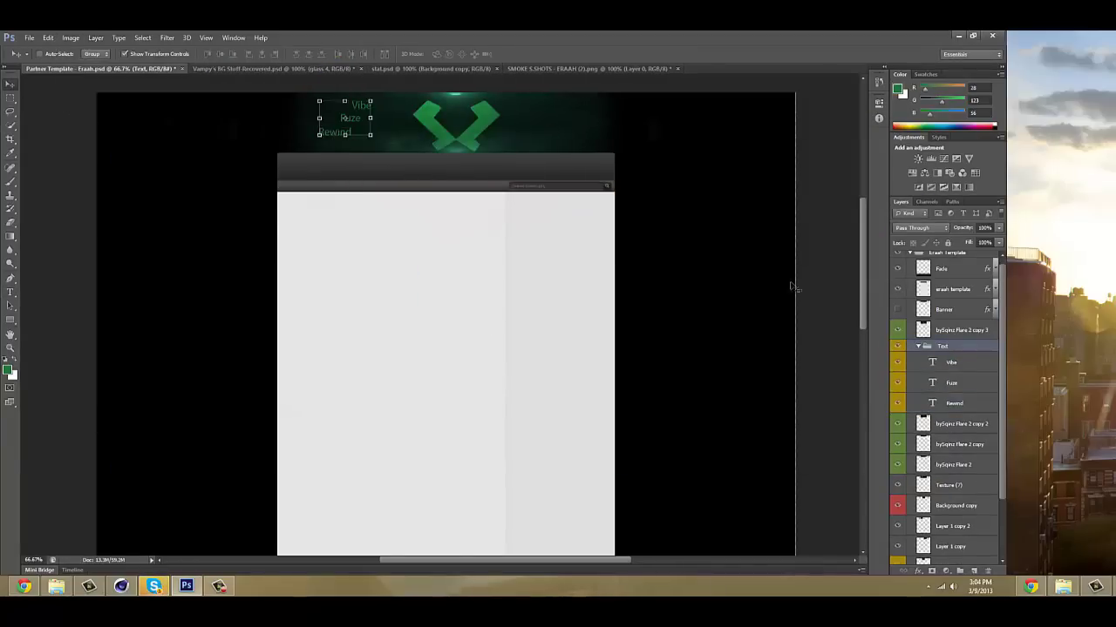
- Duplicate the Text group, flip it horizontally, and move it to the banner's right side
{"action": "left_click_drag", "start_coordinate": [791, 286], "coordinate": [823, 291]}
{"action": "right_click", "coordinate": [942, 346]}
{"action": "left_click", "coordinate": [897, 109]}
{"action": "key", "text": "Return"}
{"action": "left_click", "coordinate": [48, 38]}
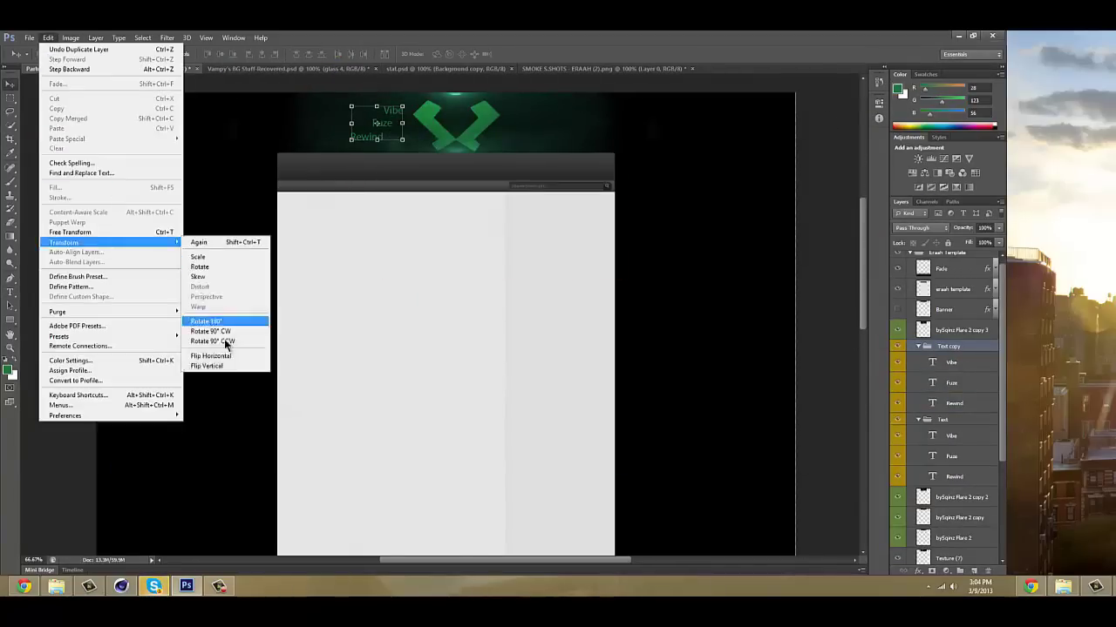
{"action": "left_click", "coordinate": [211, 355]}
{"action": "left_click_drag", "start_coordinate": [391, 137], "coordinate": [548, 137]}
- Flip the mirrored Rewind and Fuze words back so they read correctly
{"action": "left_click", "coordinate": [955, 403]}
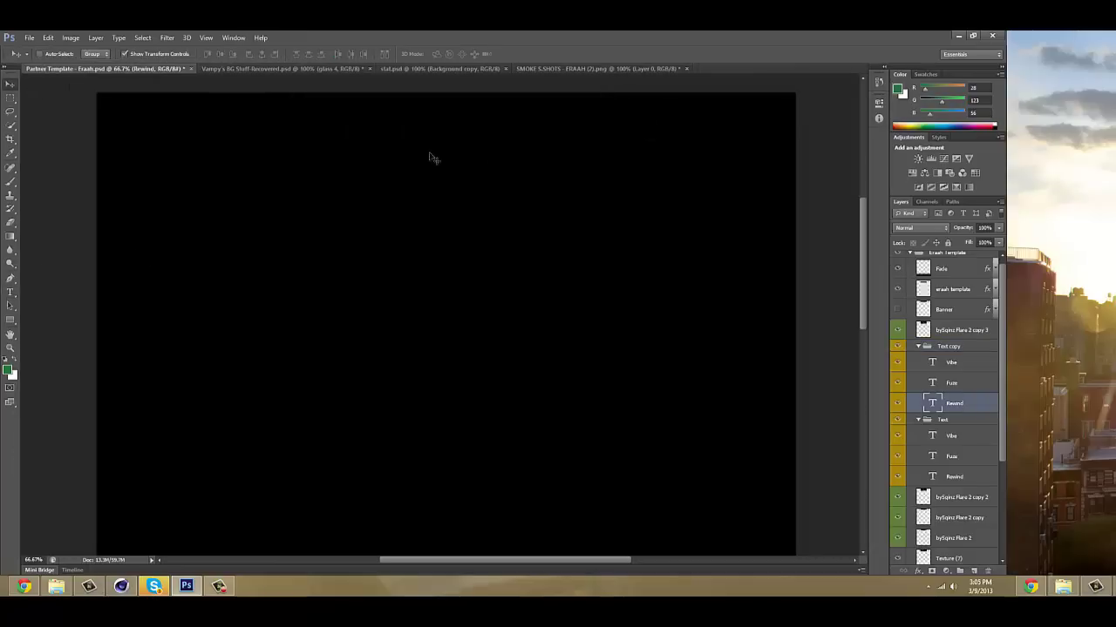
{"action": "right_click", "coordinate": [954, 403]}
{"action": "left_click", "coordinate": [48, 38]}
{"action": "left_click", "coordinate": [952, 382]}
{"action": "left_click", "coordinate": [71, 38]}
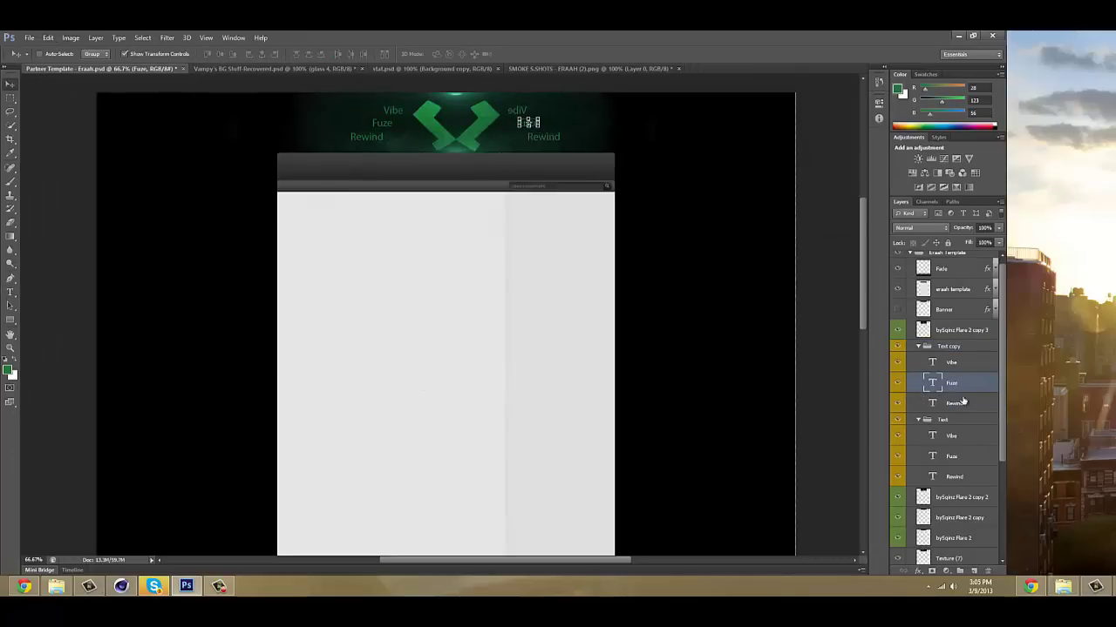
{"action": "left_click", "coordinate": [47, 38]}
{"action": "left_click", "coordinate": [217, 362]}
- Retype the right-side words as Designer, Twitter and Roster and adjust the group's placement
{"action": "left_click", "coordinate": [518, 108]}
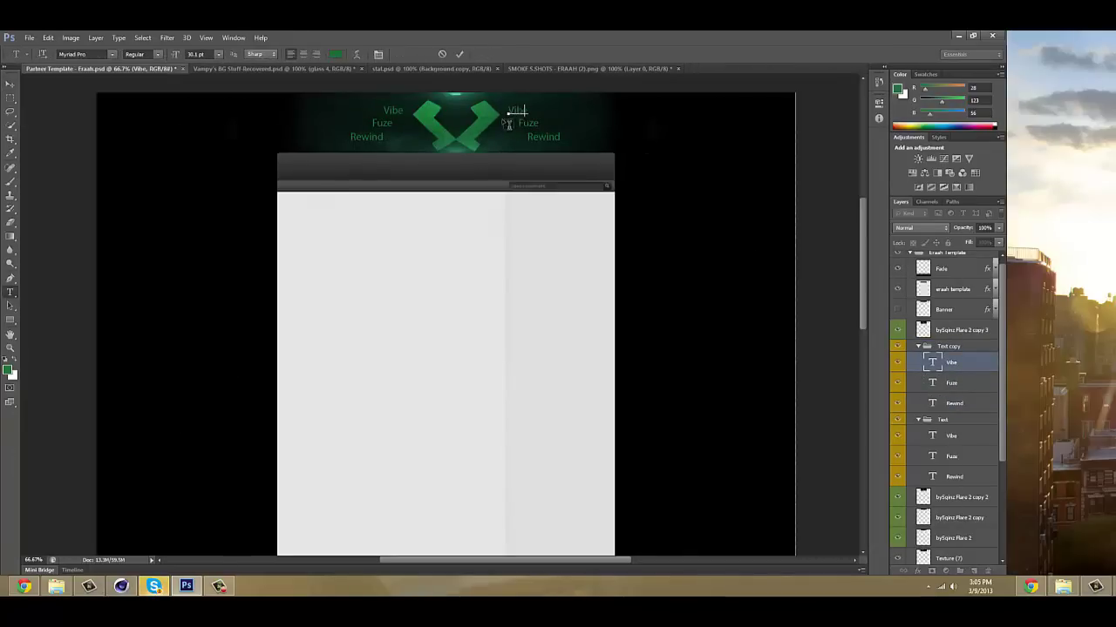
{"action": "type", "text": "Designer"}
{"action": "left_click_drag", "start_coordinate": [543, 126], "coordinate": [554, 126]}
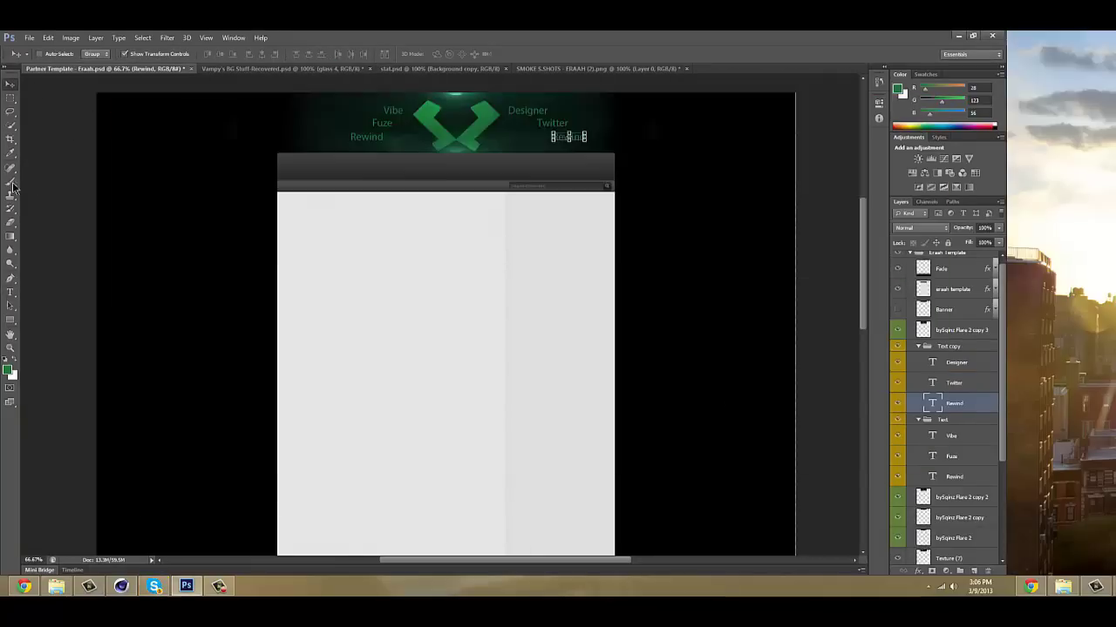
{"action": "double_click", "coordinate": [553, 138]}
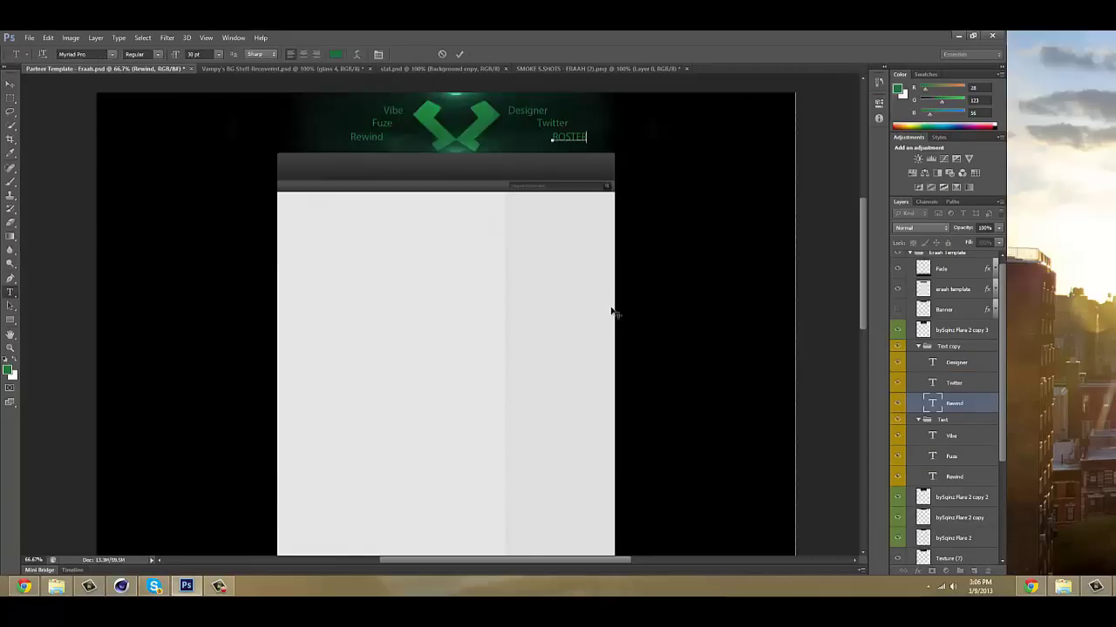
{"action": "left_click", "coordinate": [947, 349]}
{"action": "key", "text": "ctrl+t"}
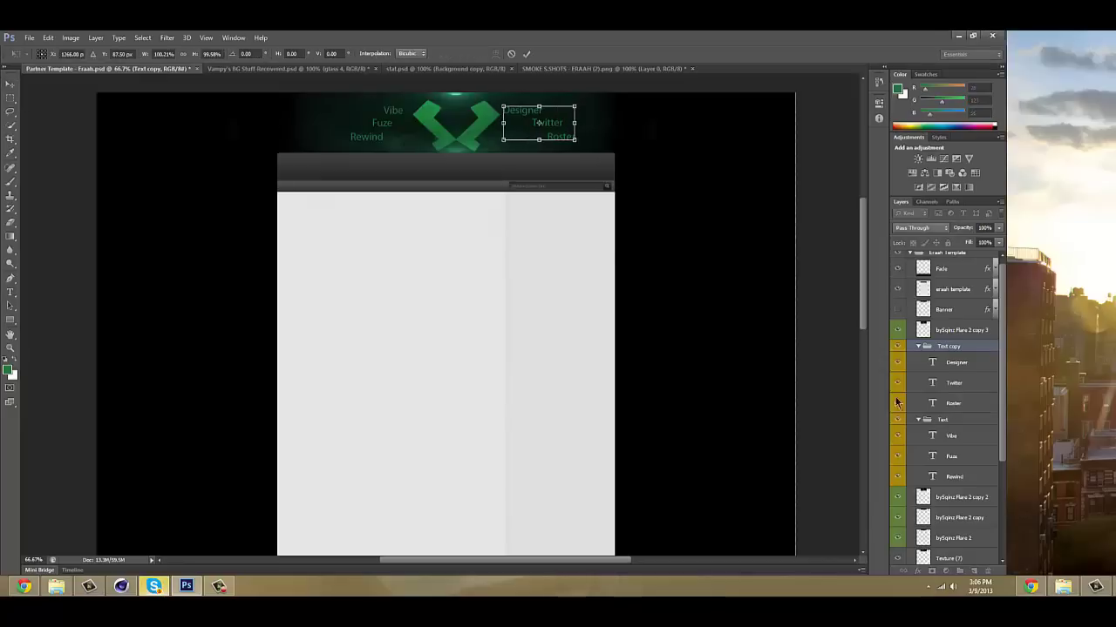
{"action": "key", "text": "Return"}
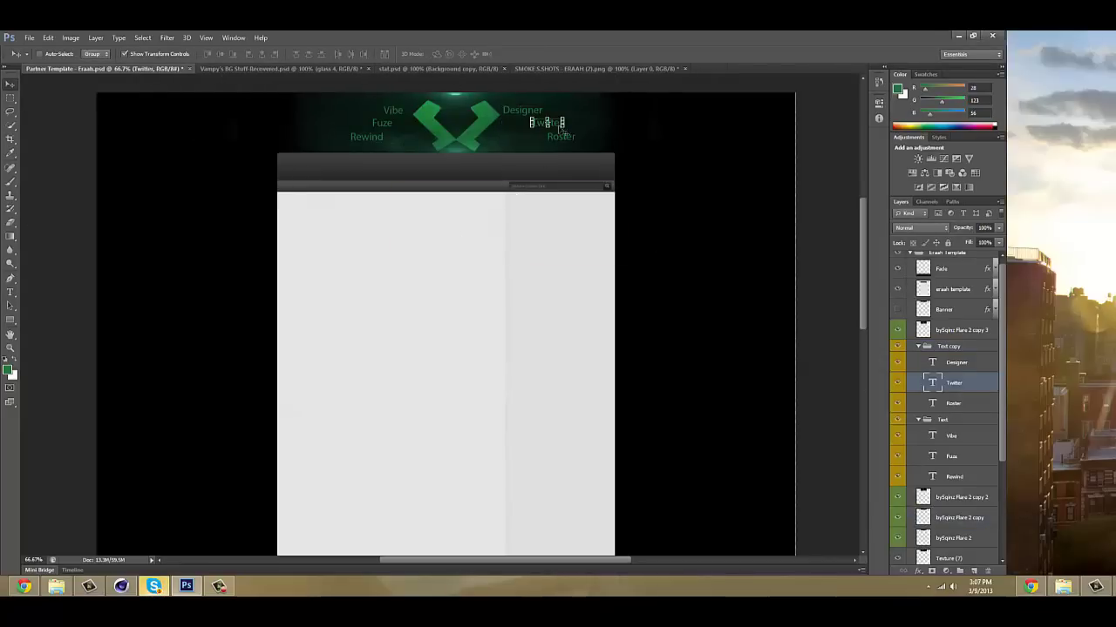
- Duplicate the Texture (7) layer, set it to Overlay, and scale it down over the text
{"action": "left_click", "coordinate": [957, 419]}
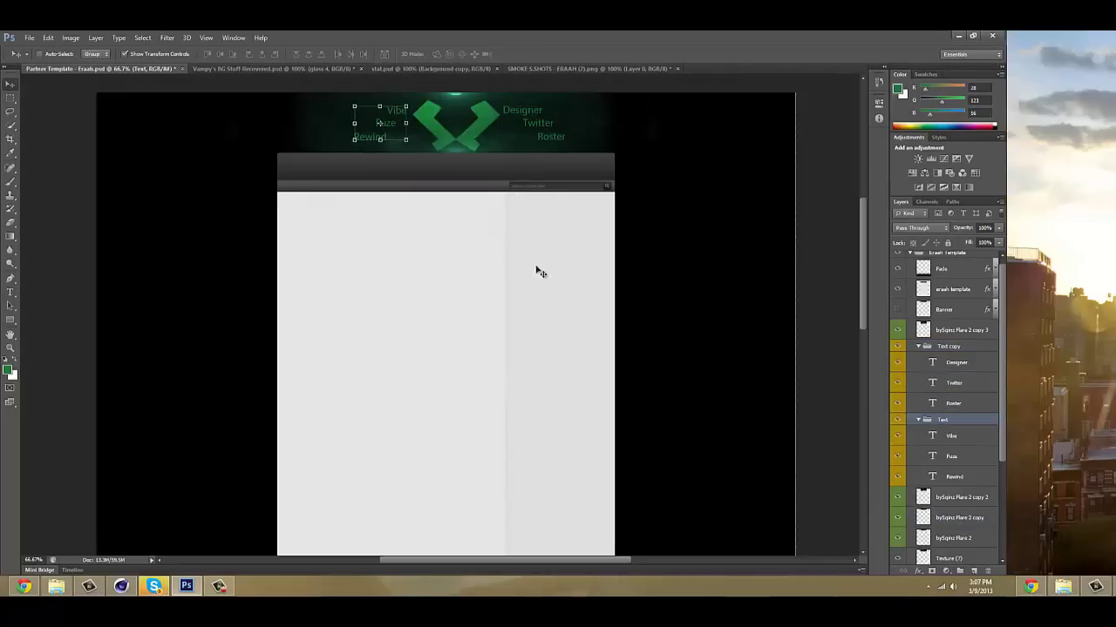
{"action": "left_click_drag", "start_coordinate": [1002, 380], "coordinate": [1011, 525]}
{"action": "right_click", "coordinate": [959, 411]}
{"action": "left_click", "coordinate": [879, 227]}
{"action": "double_click", "coordinate": [976, 412]}
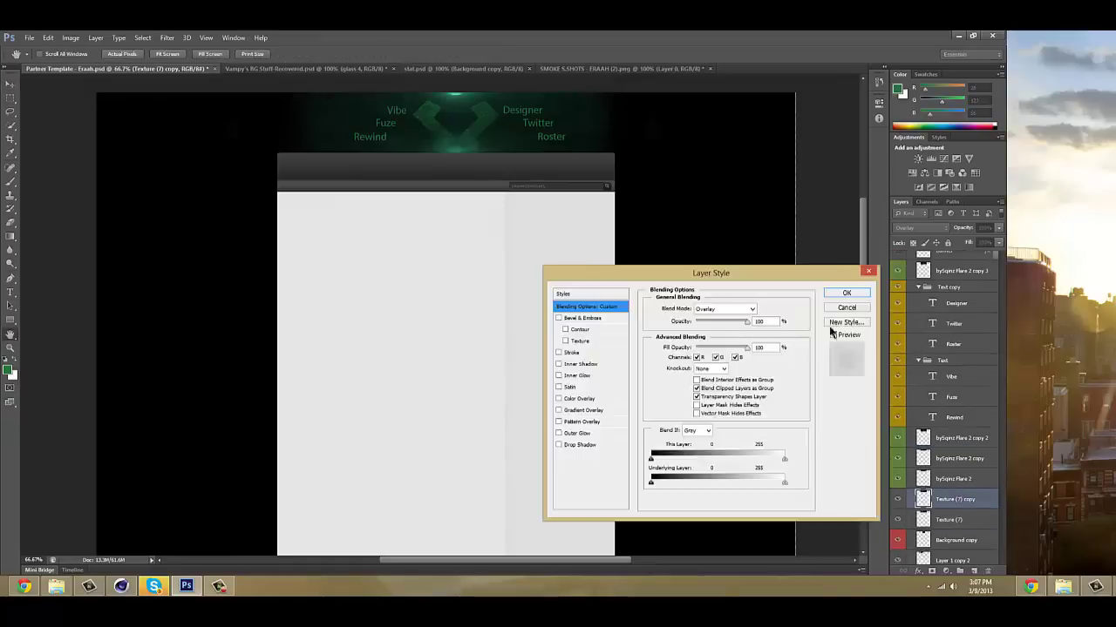
{"action": "left_click", "coordinate": [846, 287]}
{"action": "scroll", "coordinate": [821, 250], "scroll_direction": "up", "scroll_amount": 2}
{"action": "left_click_drag", "start_coordinate": [614, 251], "coordinate": [411, 246]}
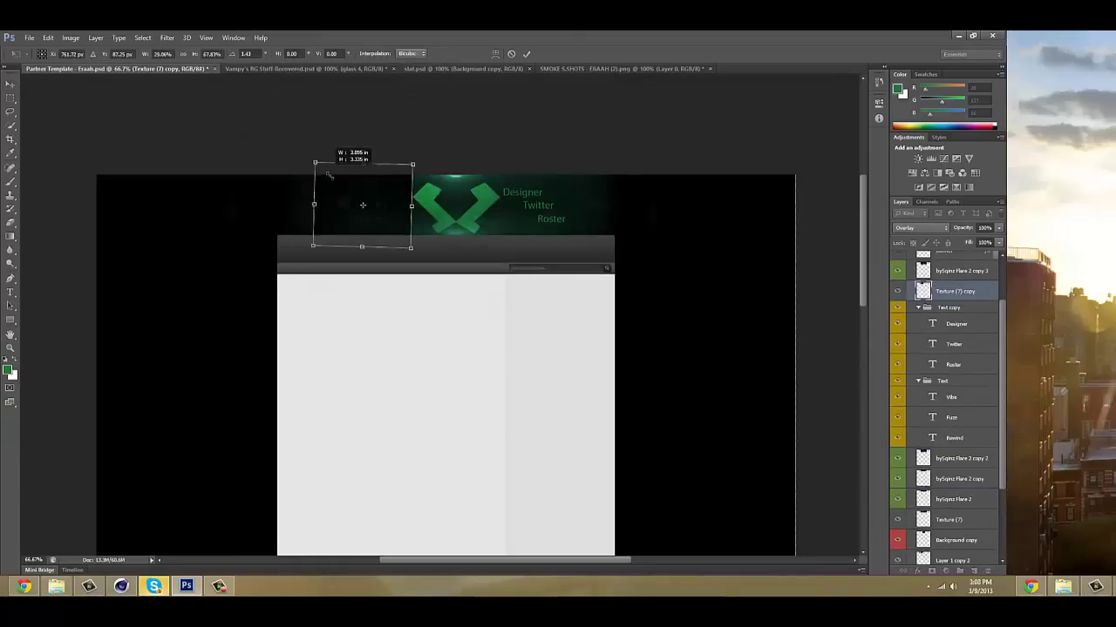
{"action": "left_click", "coordinate": [456, 238]}
- Put the texture copy in the text group, add a 39% Normal radial Gradient Overlay, then return to Vampy's BG
{"action": "left_click", "coordinate": [956, 324]}
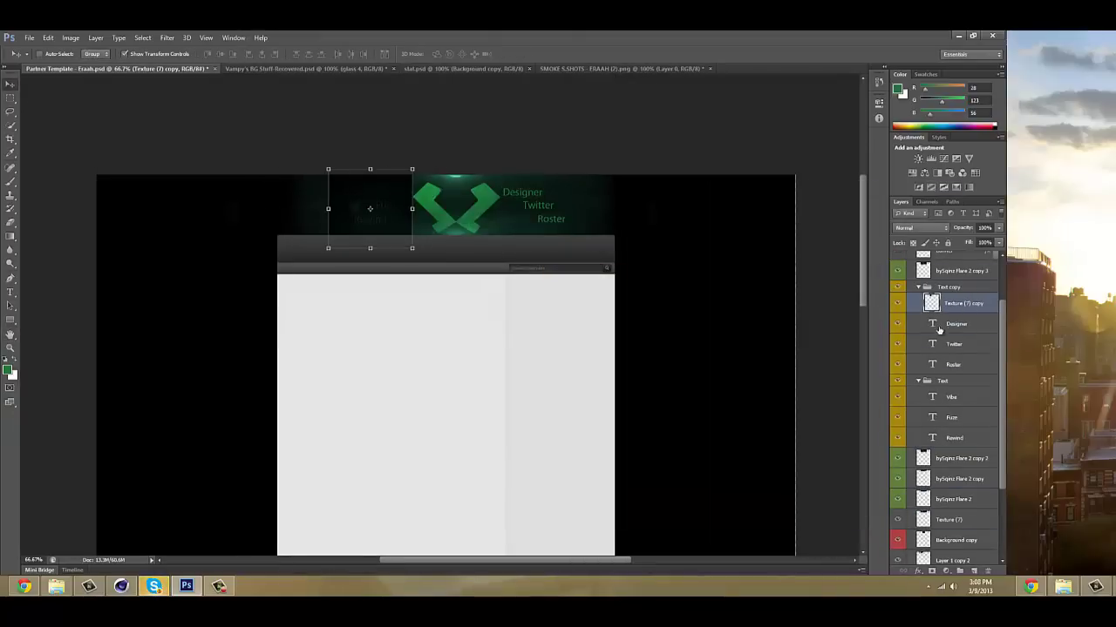
{"action": "right_click", "coordinate": [942, 293]}
{"action": "left_click", "coordinate": [959, 14]}
{"action": "left_click", "coordinate": [582, 409]}
{"action": "left_click", "coordinate": [717, 346]}
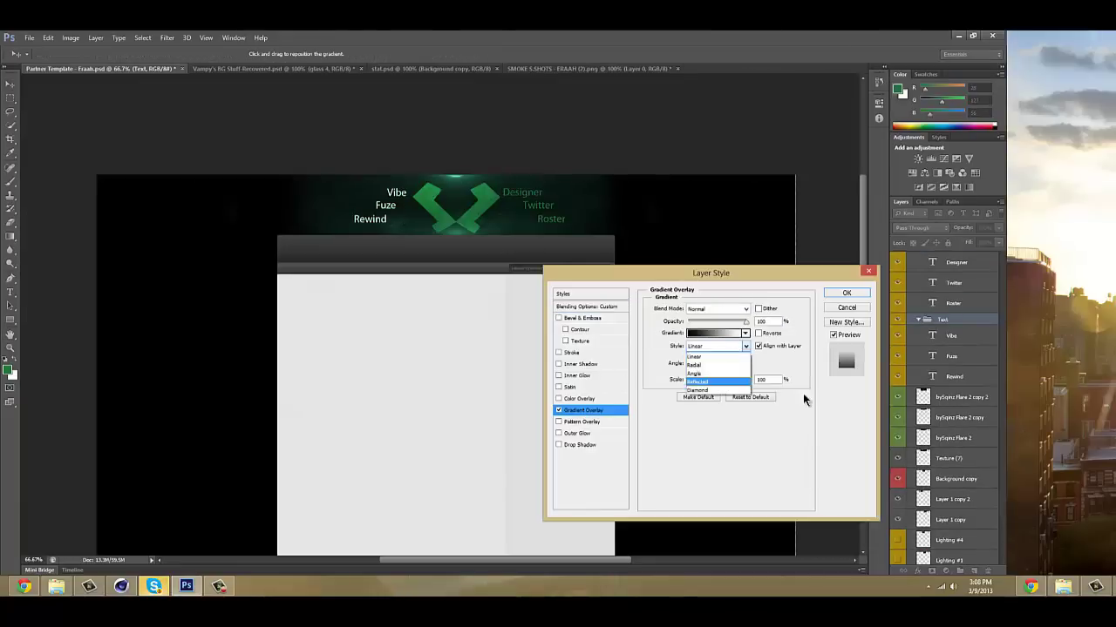
{"action": "left_click_drag", "start_coordinate": [707, 326], "coordinate": [711, 323]}
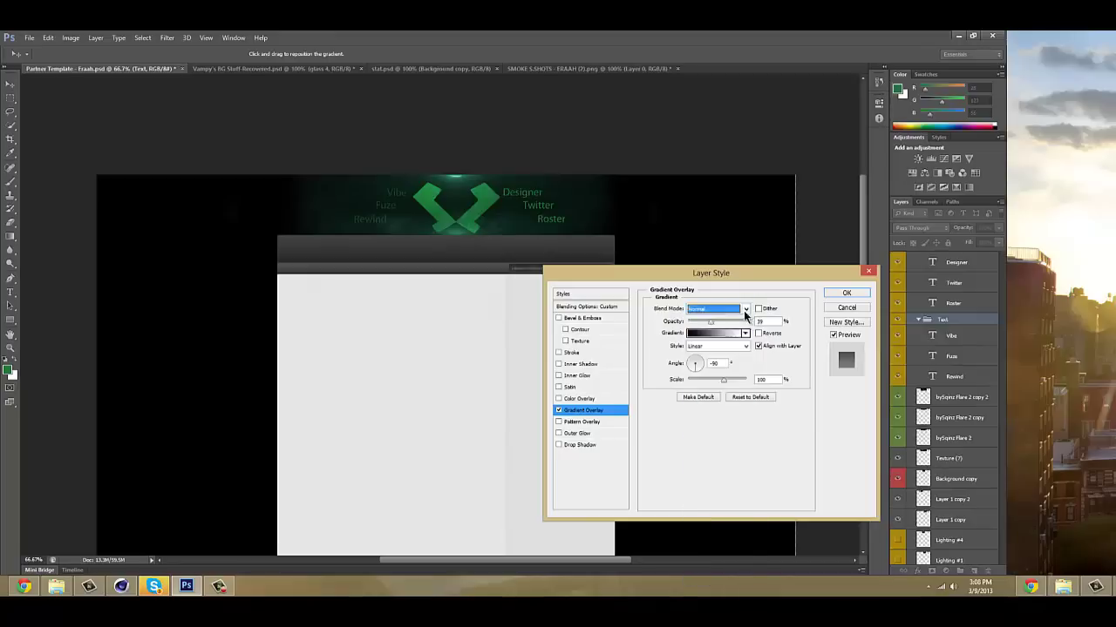
{"action": "left_click", "coordinate": [745, 309]}
{"action": "left_click", "coordinate": [774, 389]}
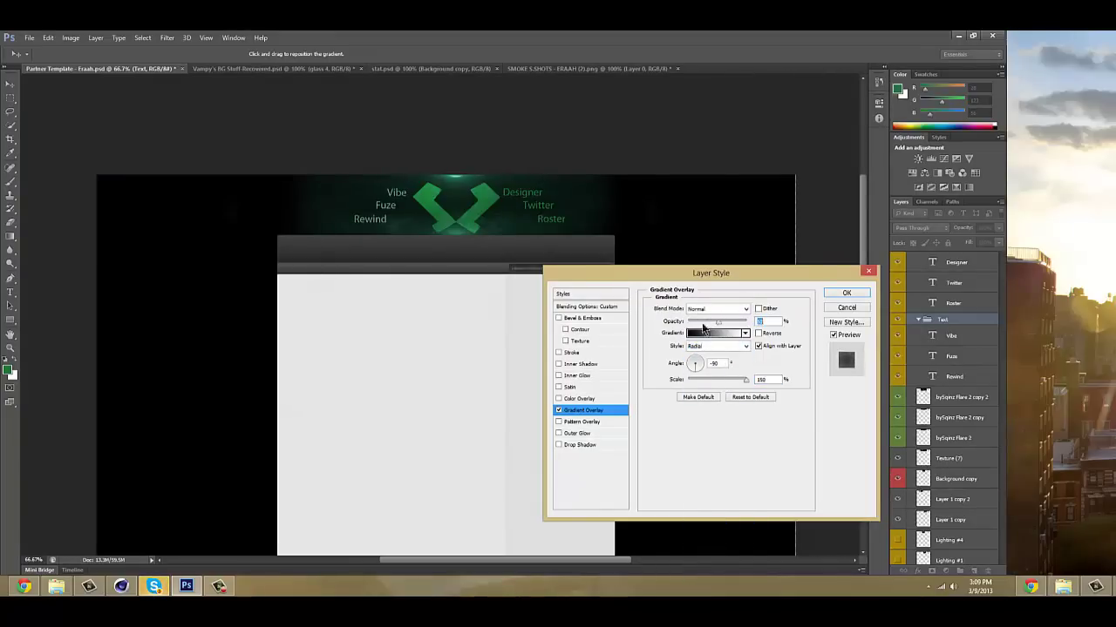
{"action": "key", "text": "Return"}
{"action": "left_click", "coordinate": [336, 69]}
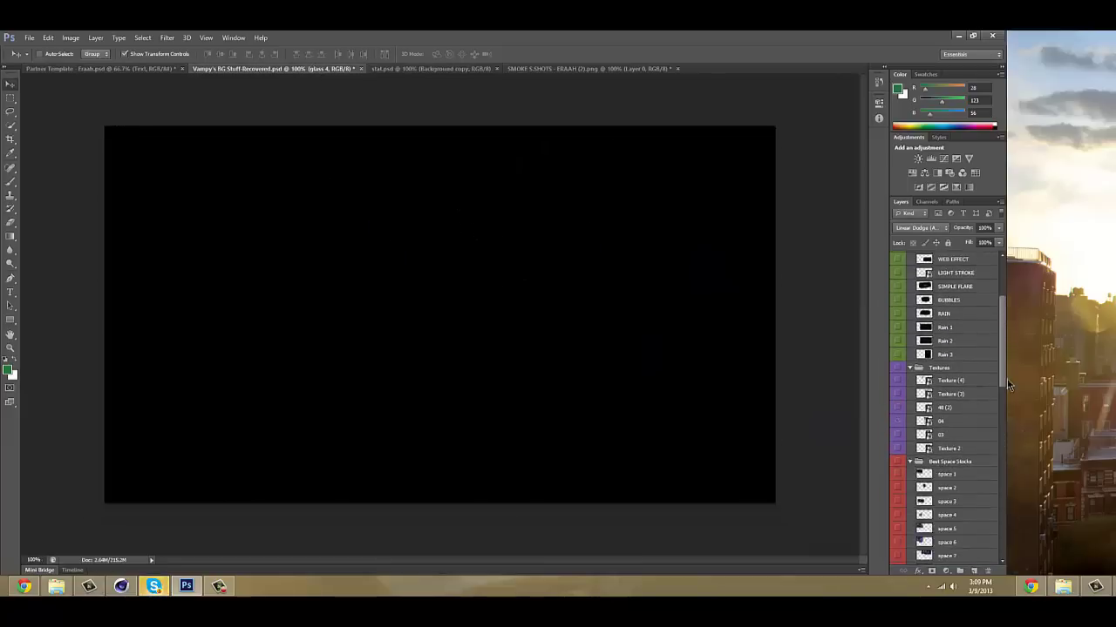
- Hide the black layer, duplicate texture_97, and colorize the Rain 3 layer with Hue/Saturation
{"action": "scroll", "coordinate": [1002, 445], "scroll_direction": "down", "scroll_amount": 5}
{"action": "left_click", "coordinate": [900, 478]}
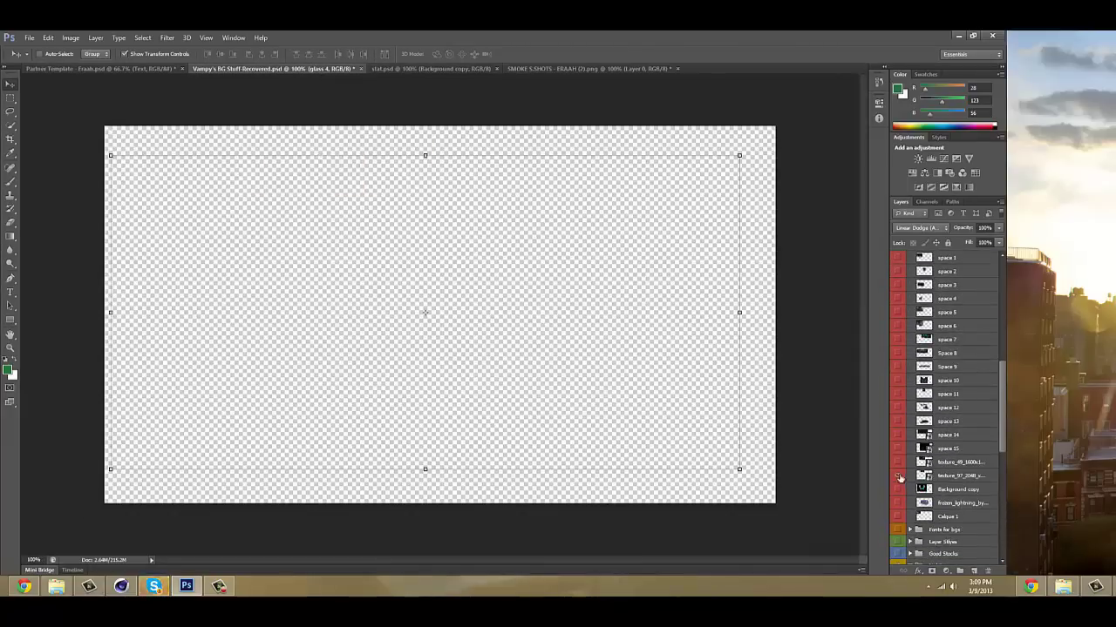
{"action": "left_click", "coordinate": [922, 547]}
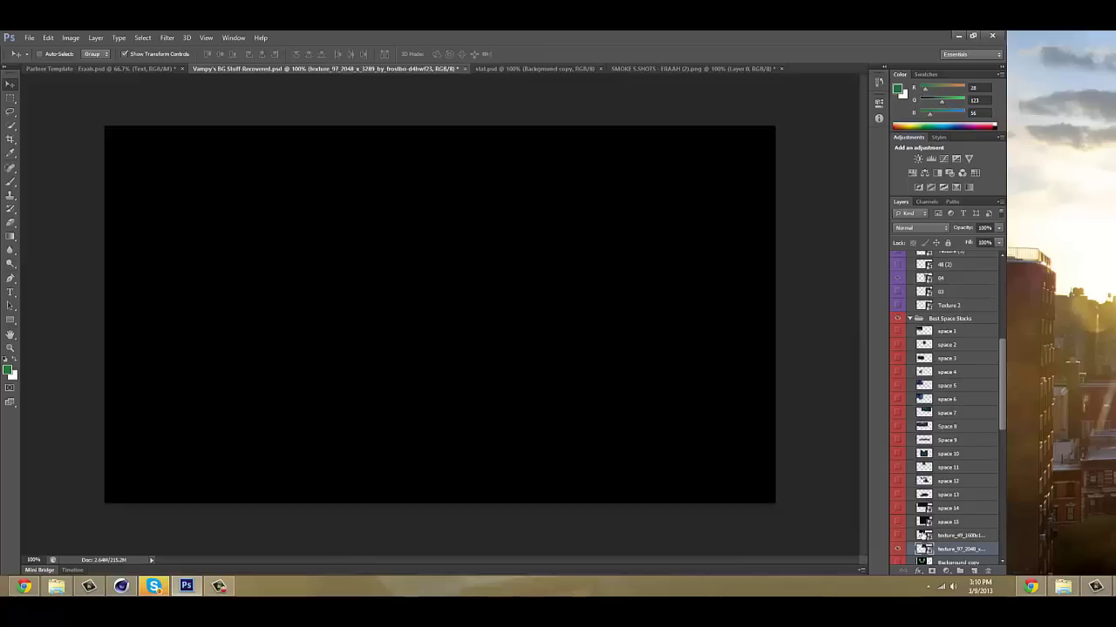
{"action": "left_click", "coordinate": [592, 197]}
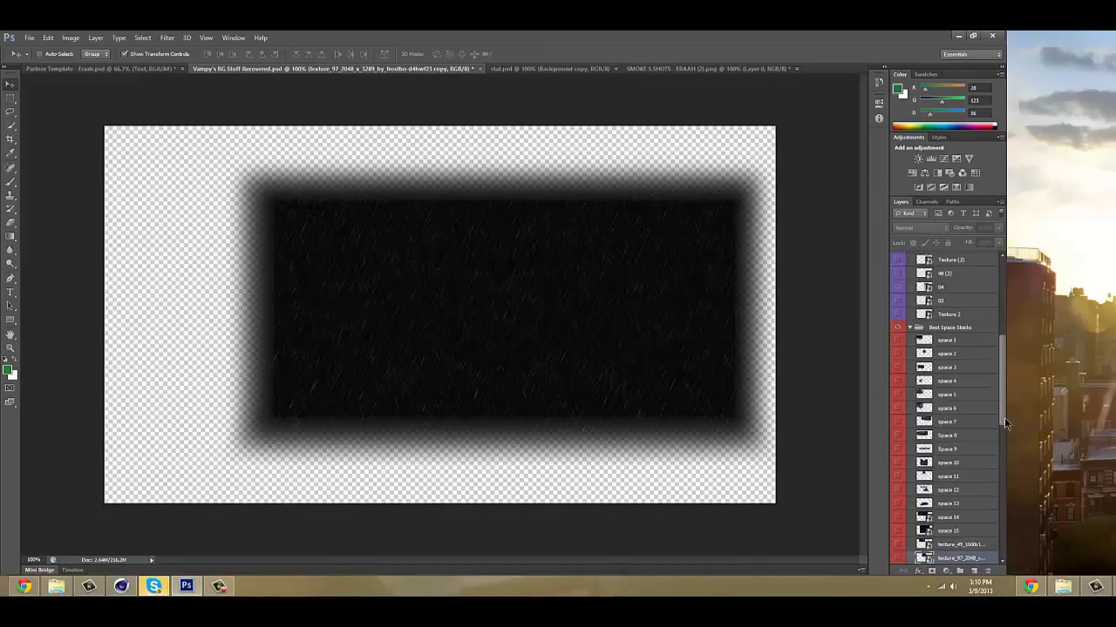
{"action": "scroll", "coordinate": [959, 423], "scroll_direction": "up", "scroll_amount": 5}
{"action": "left_click", "coordinate": [940, 370]}
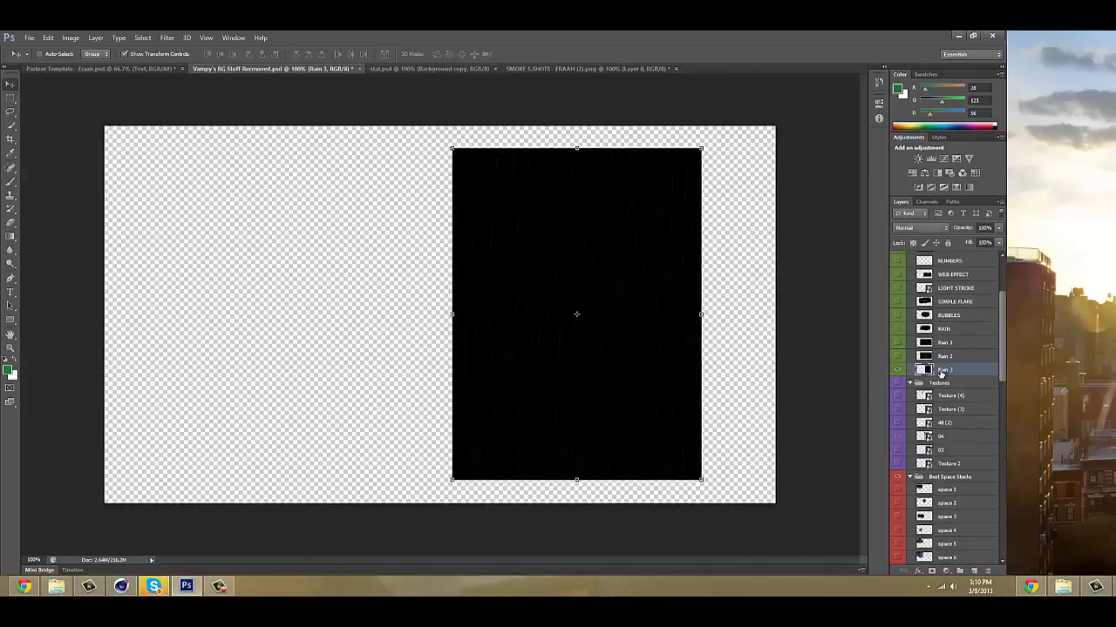
{"action": "key", "text": "ctrl+u"}
{"action": "key", "text": "Return"}
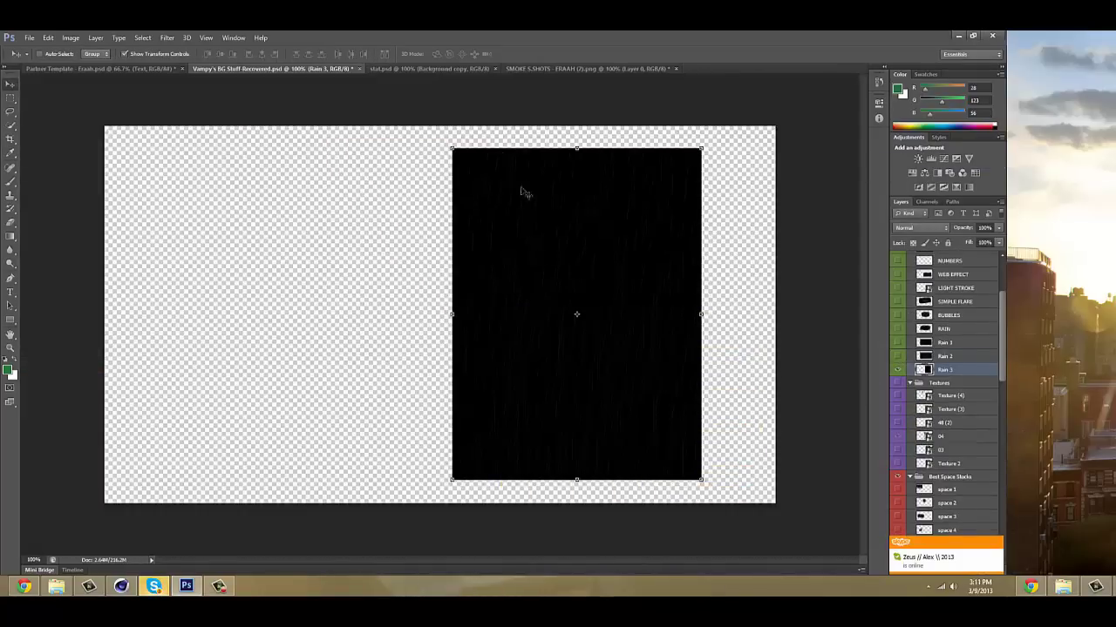
- Drag Rain 3 into the header, widen it across the banner, set Screen, and move it lower
{"action": "mouse_move", "coordinate": [523, 186]}
{"action": "left_mouse_down"}
{"action": "mouse_move", "coordinate": [490, 341]}
{"action": "mouse_move", "coordinate": [383, 172]}
{"action": "left_mouse_up"}
{"action": "left_click_drag", "start_coordinate": [444, 222], "coordinate": [614, 222]}
{"action": "key", "text": "Return"}
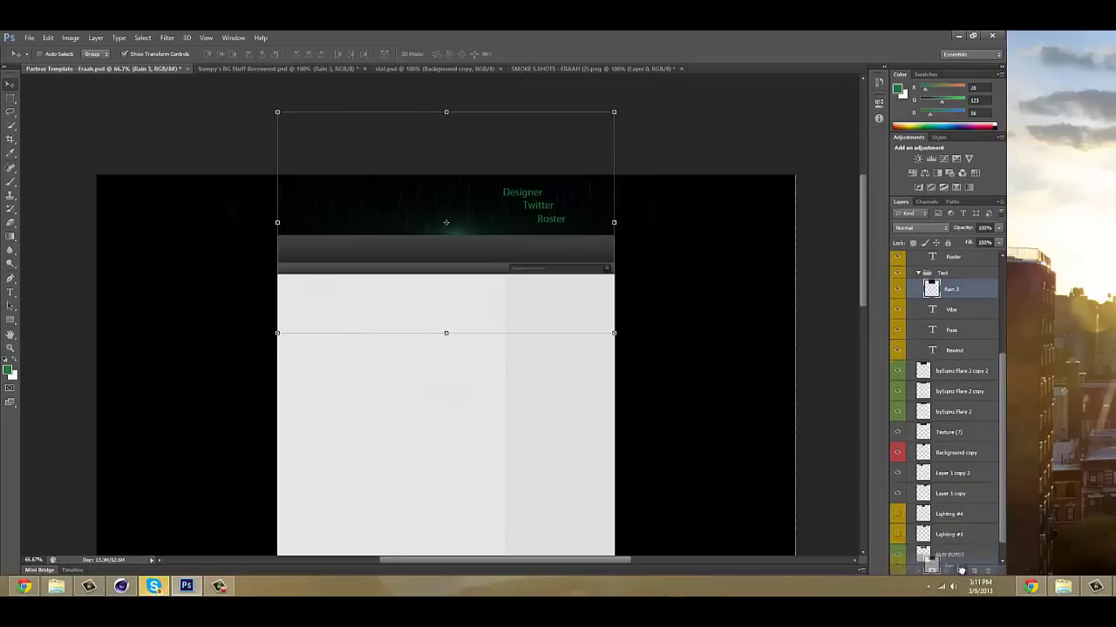
{"action": "scroll", "coordinate": [950, 410], "scroll_direction": "down", "scroll_amount": 2}
{"action": "key", "text": "ctrl+shift+bracketleft"}
{"action": "double_click", "coordinate": [976, 534]}
{"action": "left_click", "coordinate": [842, 291]}
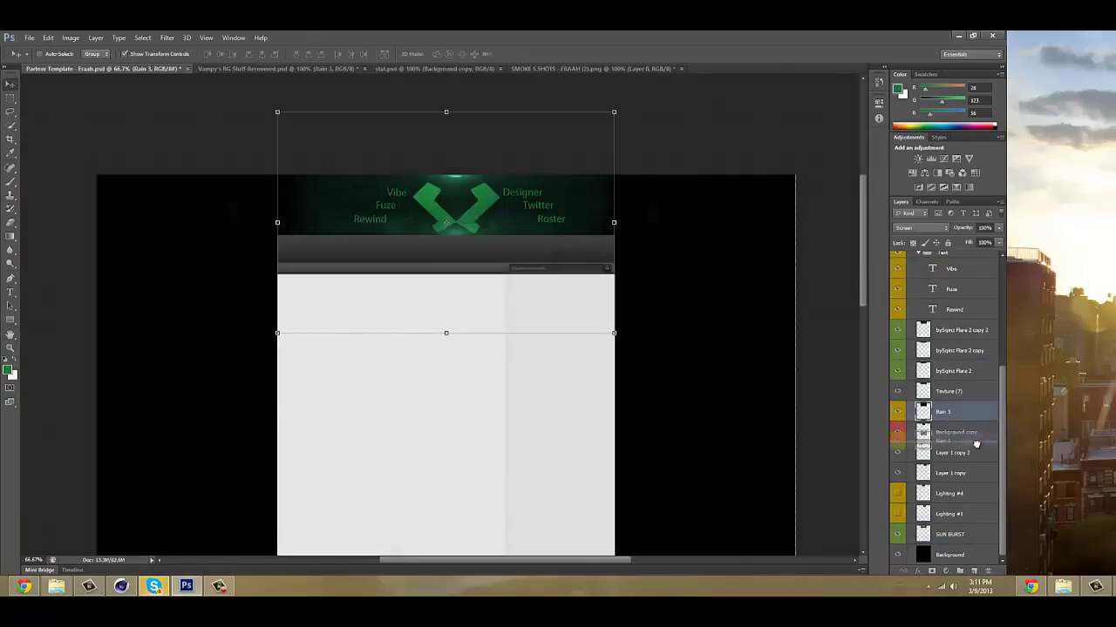
{"action": "key", "text": "ctrl+bracketright"}
- Add a 12–14 pt Segoe Script credit line beneath Roster and move its layer to the top
{"action": "key", "text": "t"}
{"action": "left_click", "coordinate": [112, 54]}
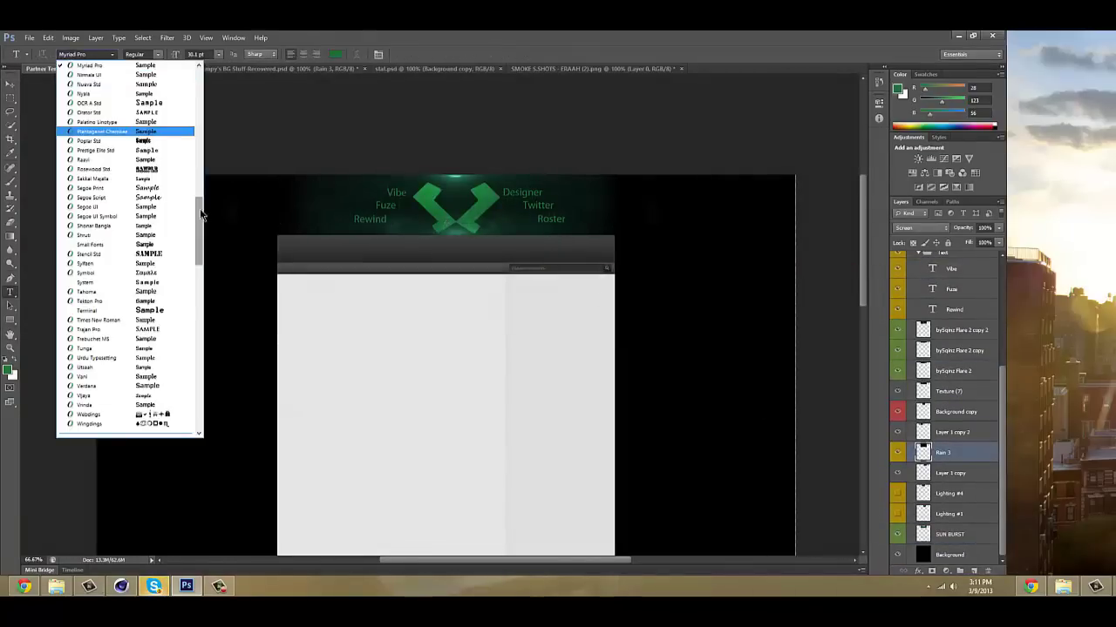
{"action": "left_click", "coordinate": [165, 197]}
{"action": "left_click", "coordinate": [218, 54]}
{"action": "left_click", "coordinate": [211, 108]}
{"action": "left_click", "coordinate": [573, 219]}
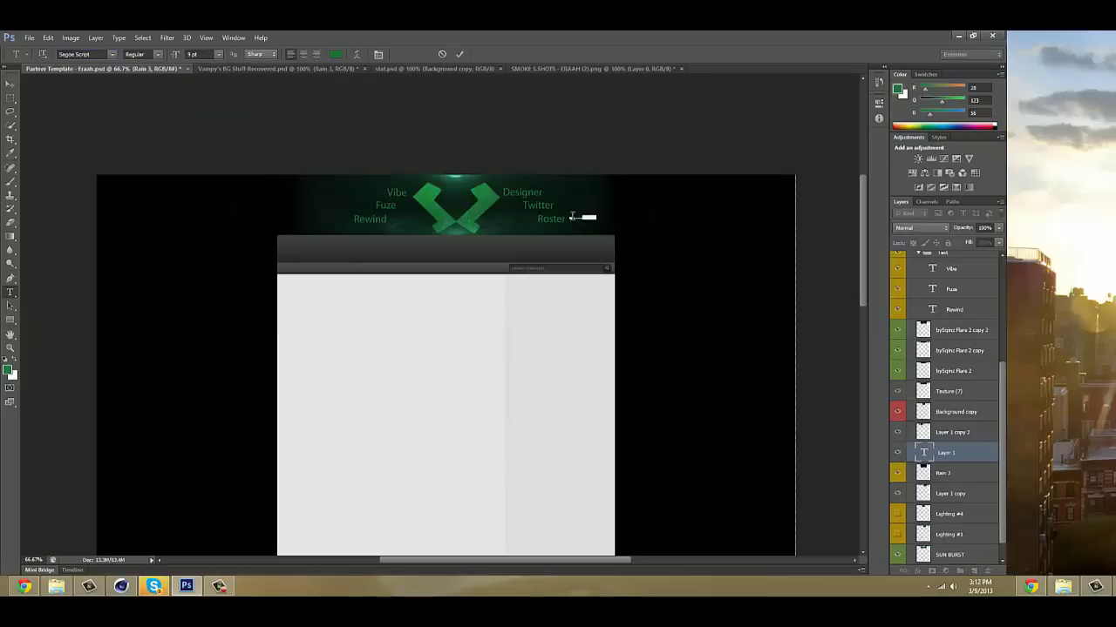
{"action": "left_click", "coordinate": [218, 54]}
{"action": "left_click", "coordinate": [212, 143]}
{"action": "left_click_drag", "start_coordinate": [953, 463], "coordinate": [958, 273]}
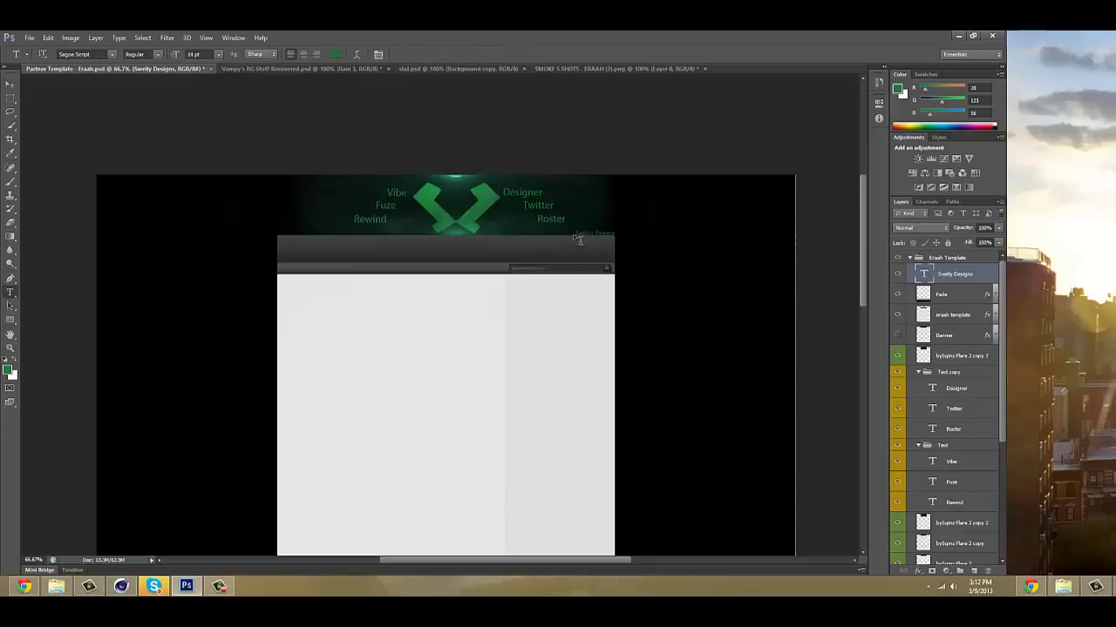
{"action": "scroll", "coordinate": [958, 418], "scroll_direction": "down", "scroll_amount": 5}
{"action": "left_click", "coordinate": [979, 552]}
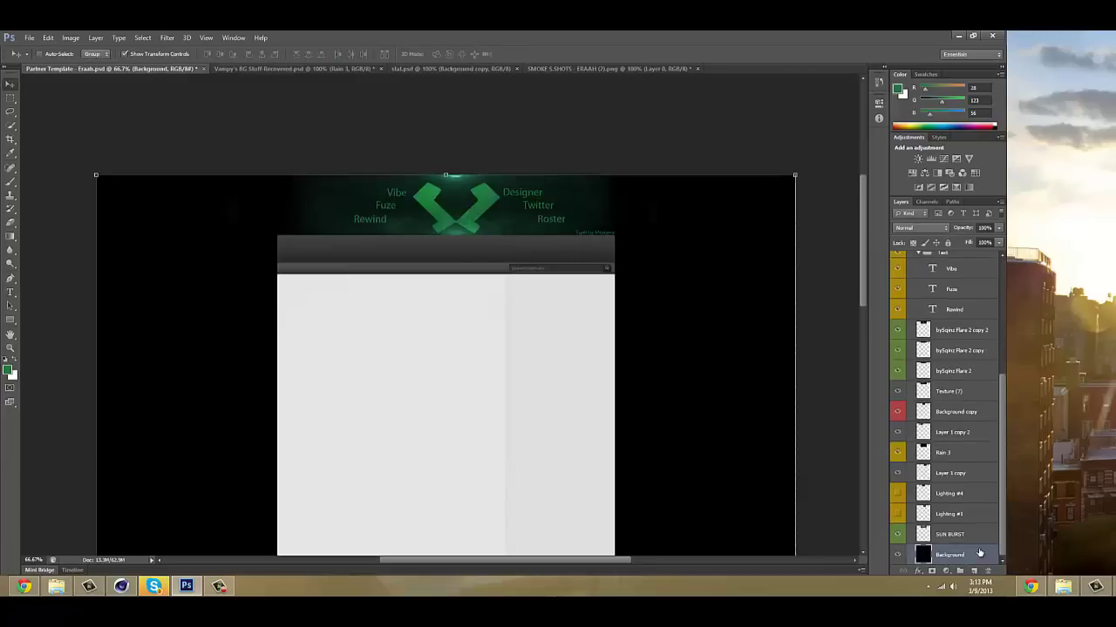